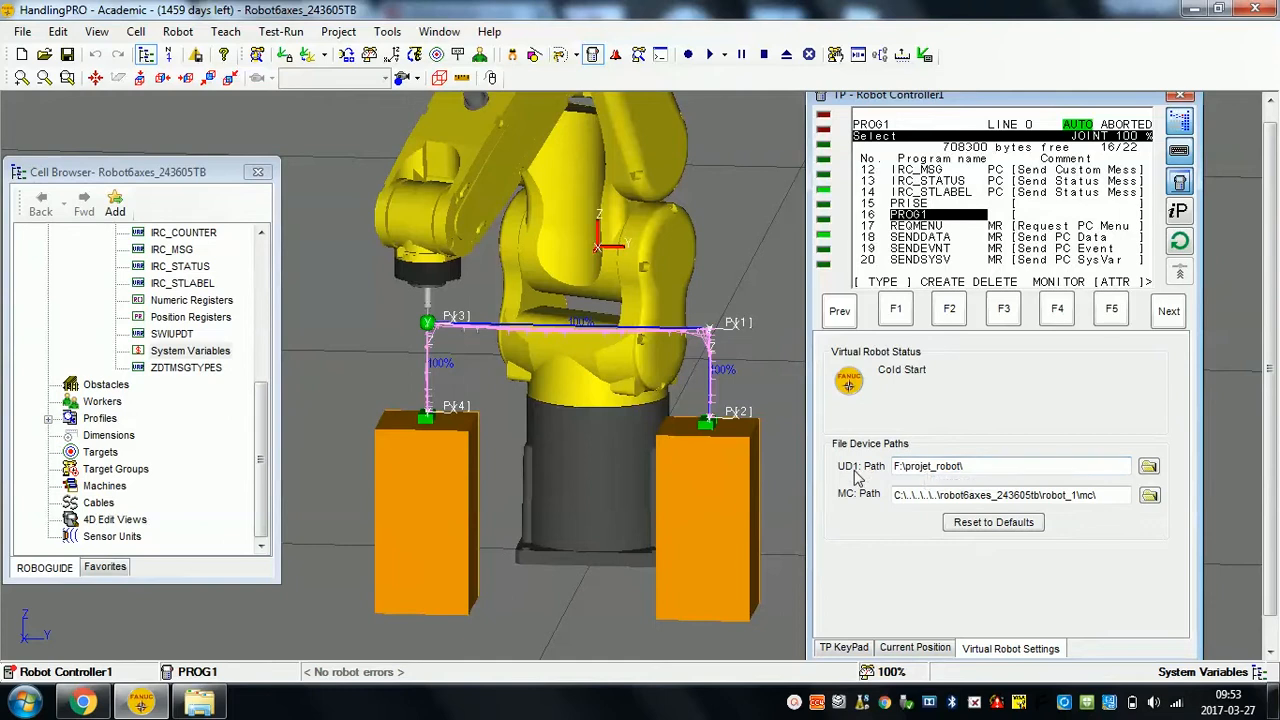
- Set the teach pendant's file device to USB Disk (UD1:) through the FILE screen's utilities
{"action": "left_click", "coordinate": [929, 468]}
{"action": "left_click", "coordinate": [843, 648]}
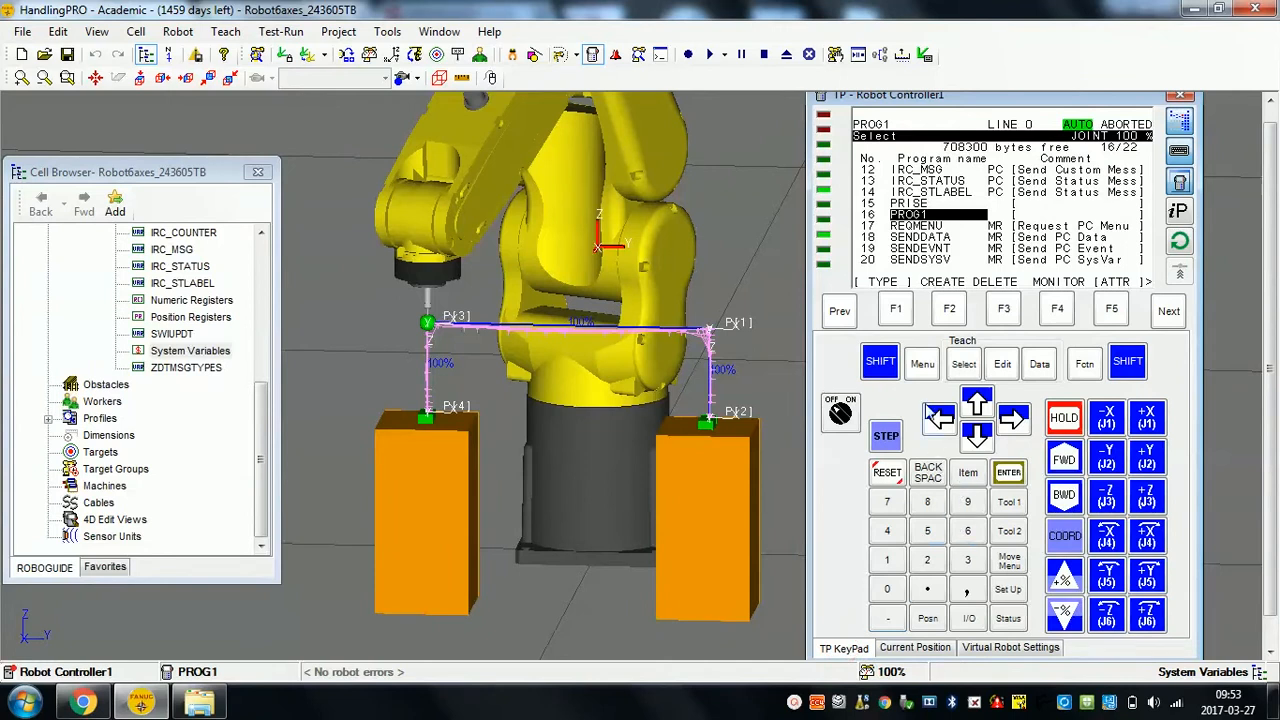
{"action": "left_click", "coordinate": [922, 363]}
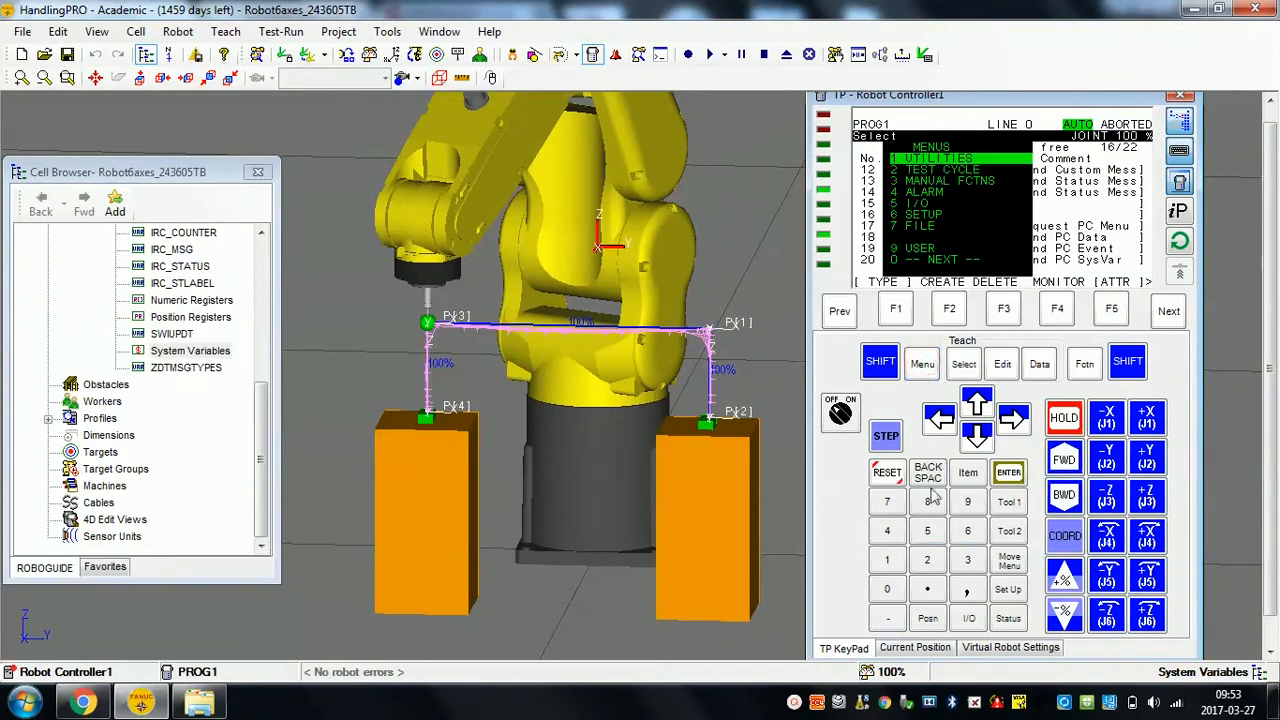
{"action": "left_click", "coordinate": [886, 501]}
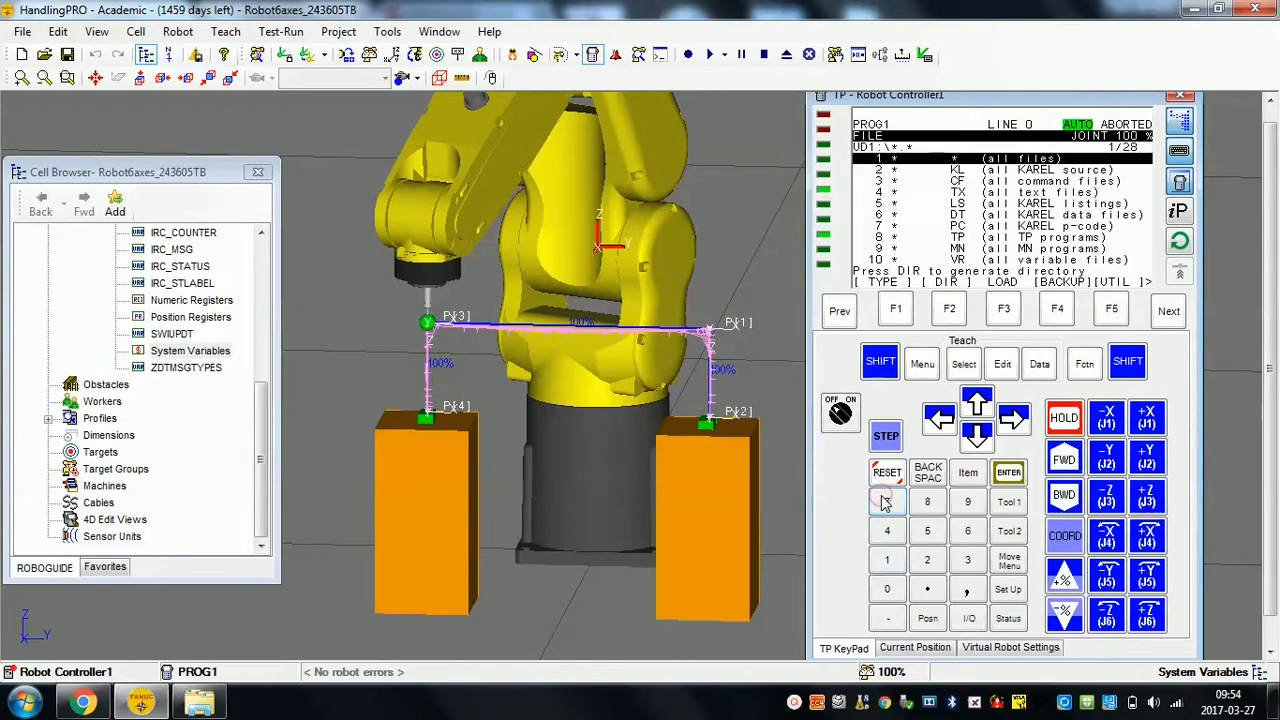
{"action": "left_click", "coordinate": [1111, 310]}
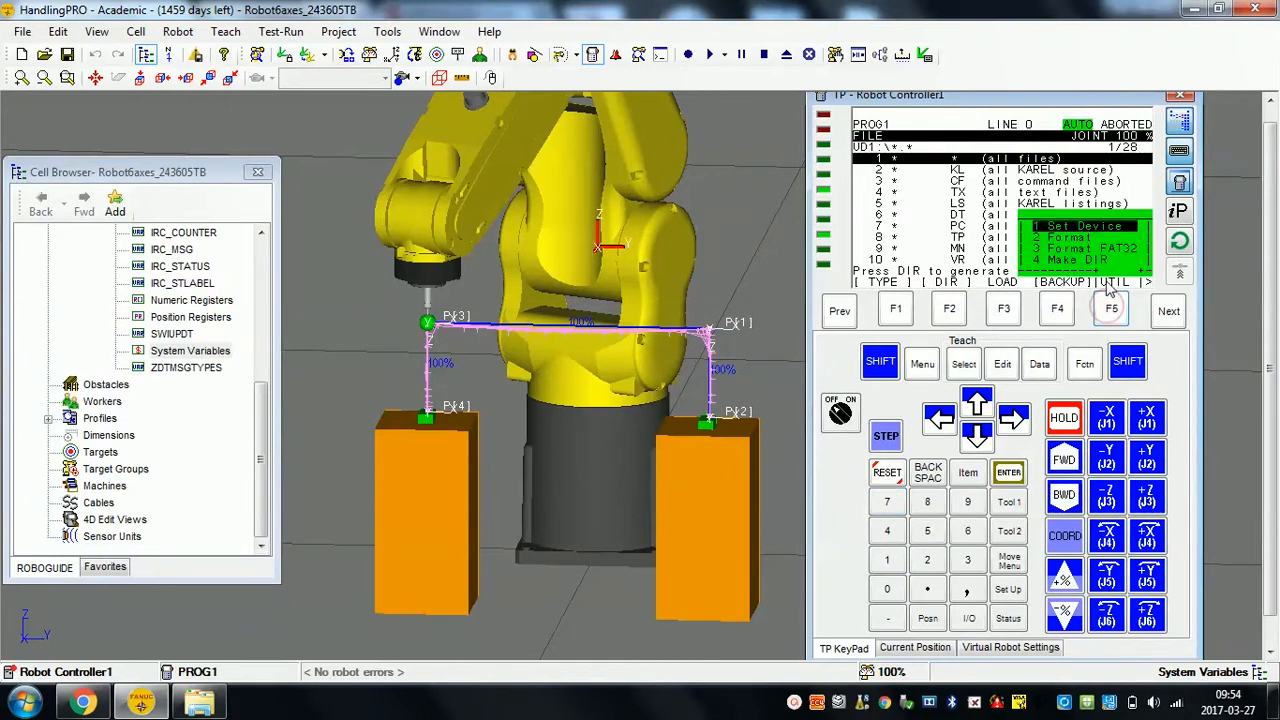
{"action": "left_click", "coordinate": [887, 562]}
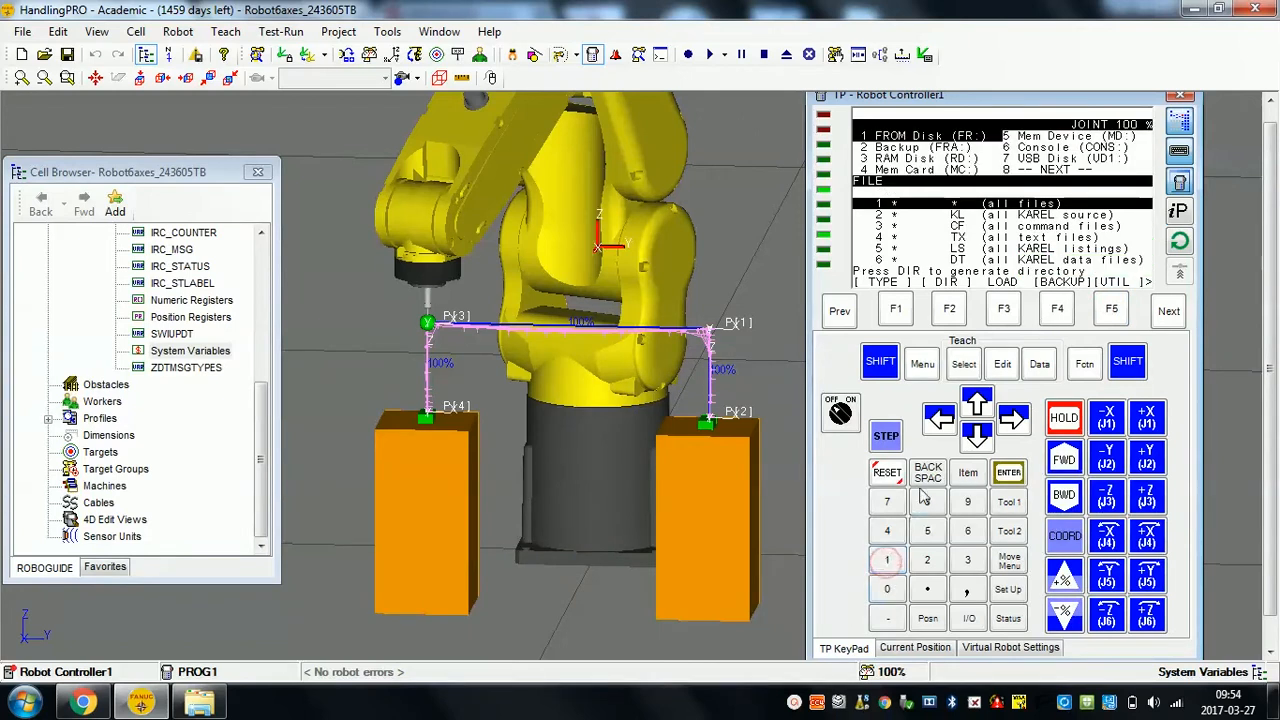
{"action": "left_click", "coordinate": [979, 436]}
{"action": "left_click", "coordinate": [979, 436]}
{"action": "left_click", "coordinate": [1013, 418]}
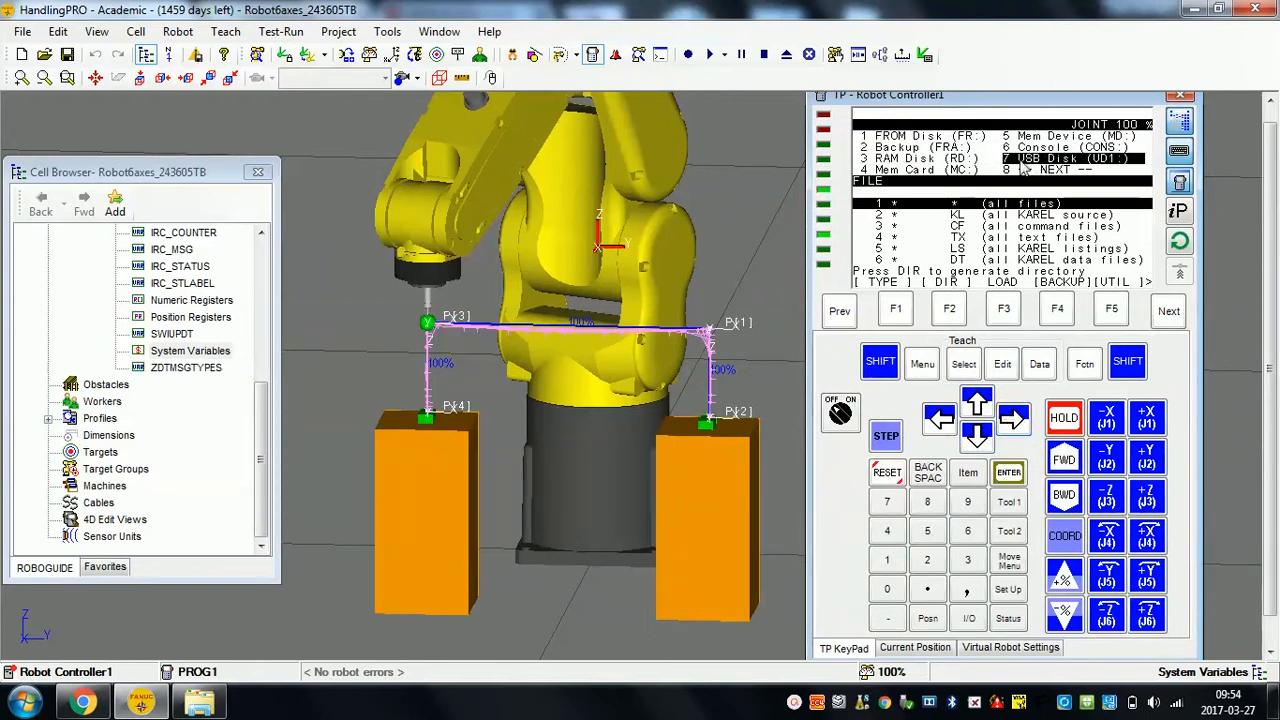
{"action": "left_click", "coordinate": [1010, 474]}
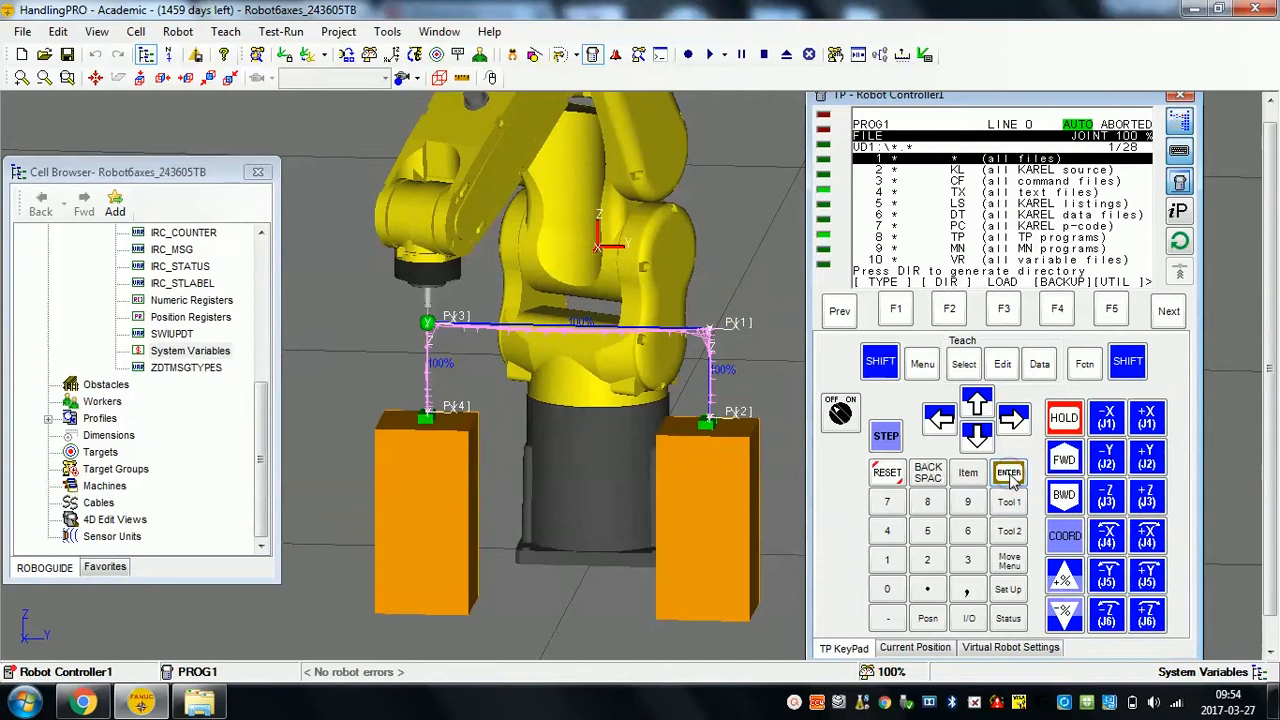
{"action": "left_click", "coordinate": [1010, 476]}
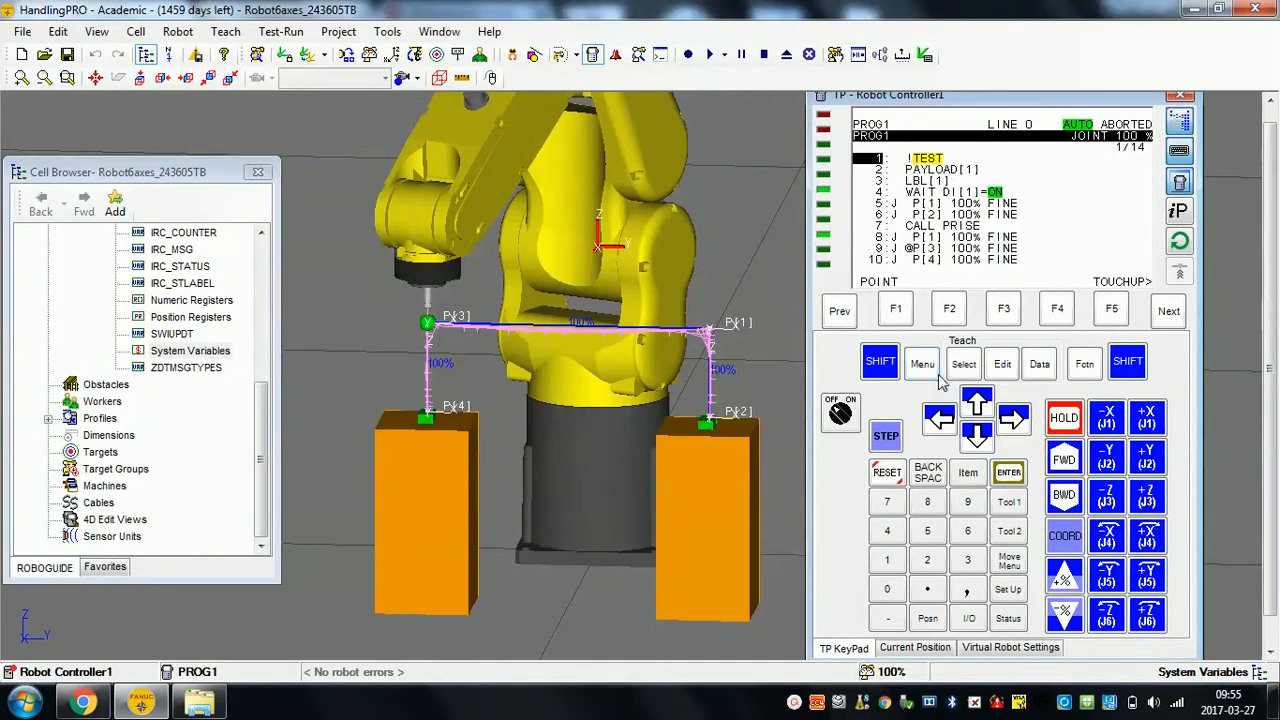
- Choose PROG1 in the teach pendant's program list and save it to the USB disk with the SAVE function
{"action": "left_click", "coordinate": [963, 365]}
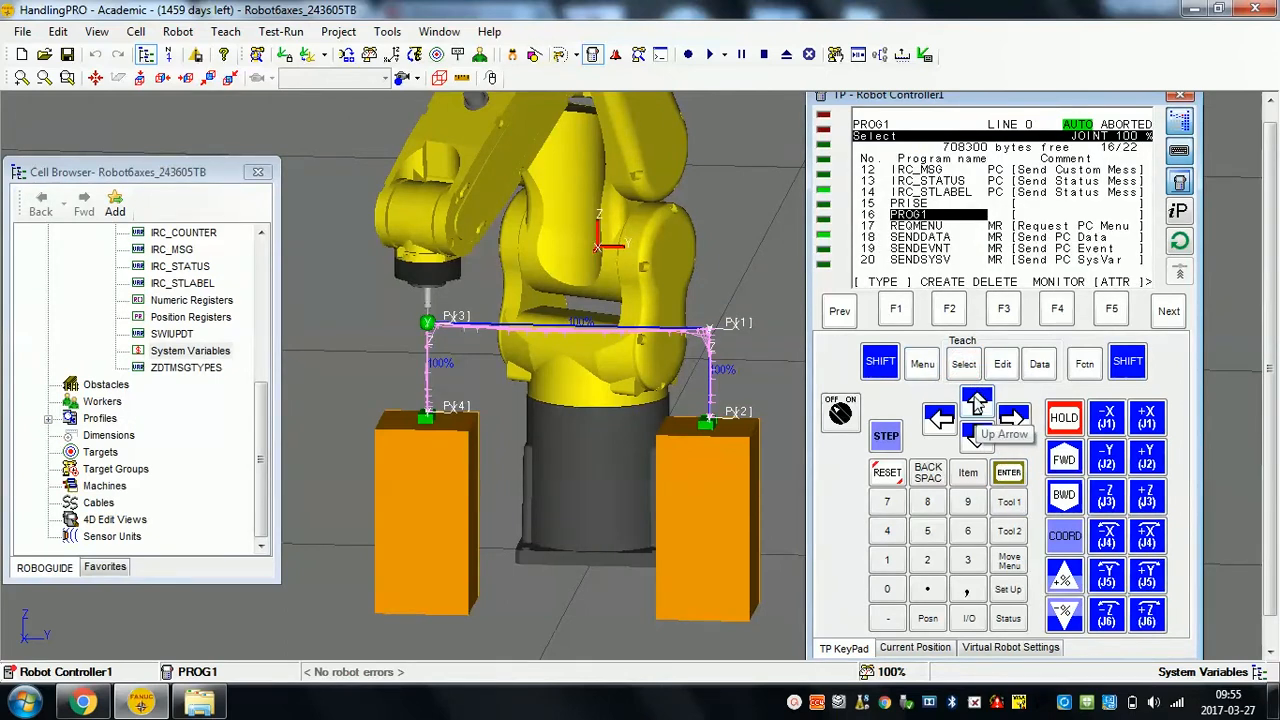
{"action": "left_click", "coordinate": [977, 403]}
{"action": "left_click", "coordinate": [977, 433]}
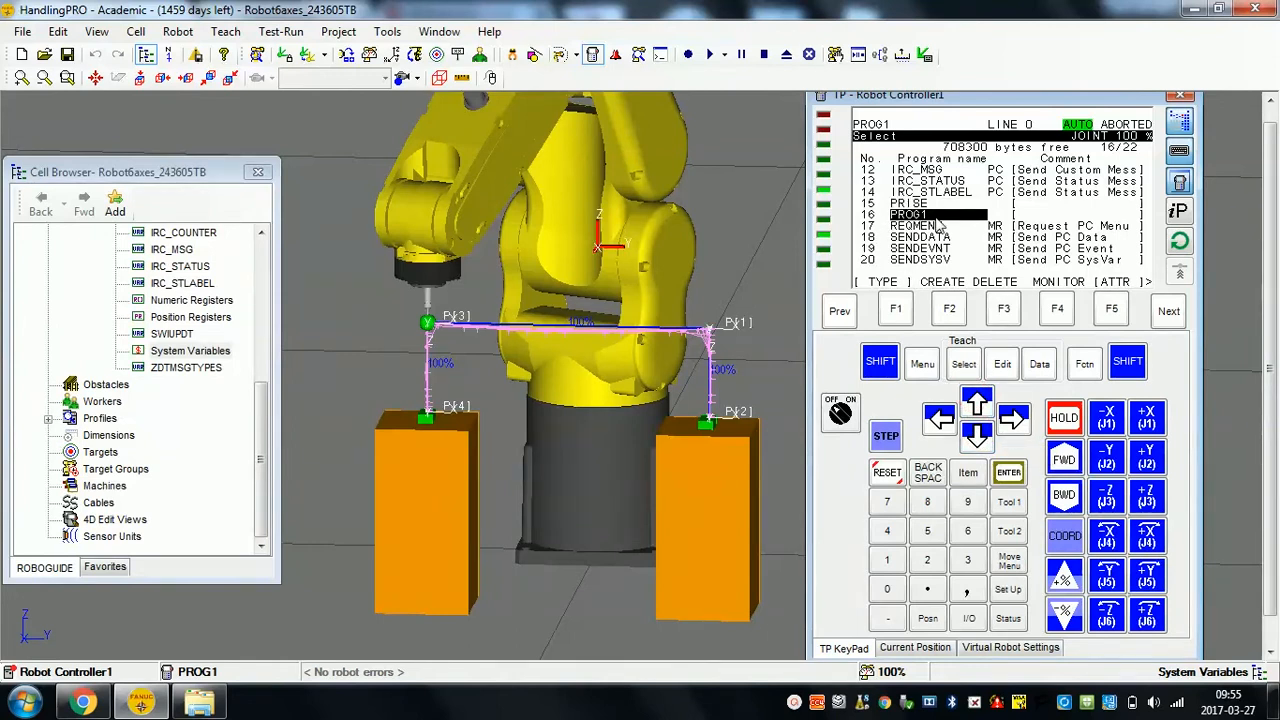
{"action": "left_click", "coordinate": [1086, 366]}
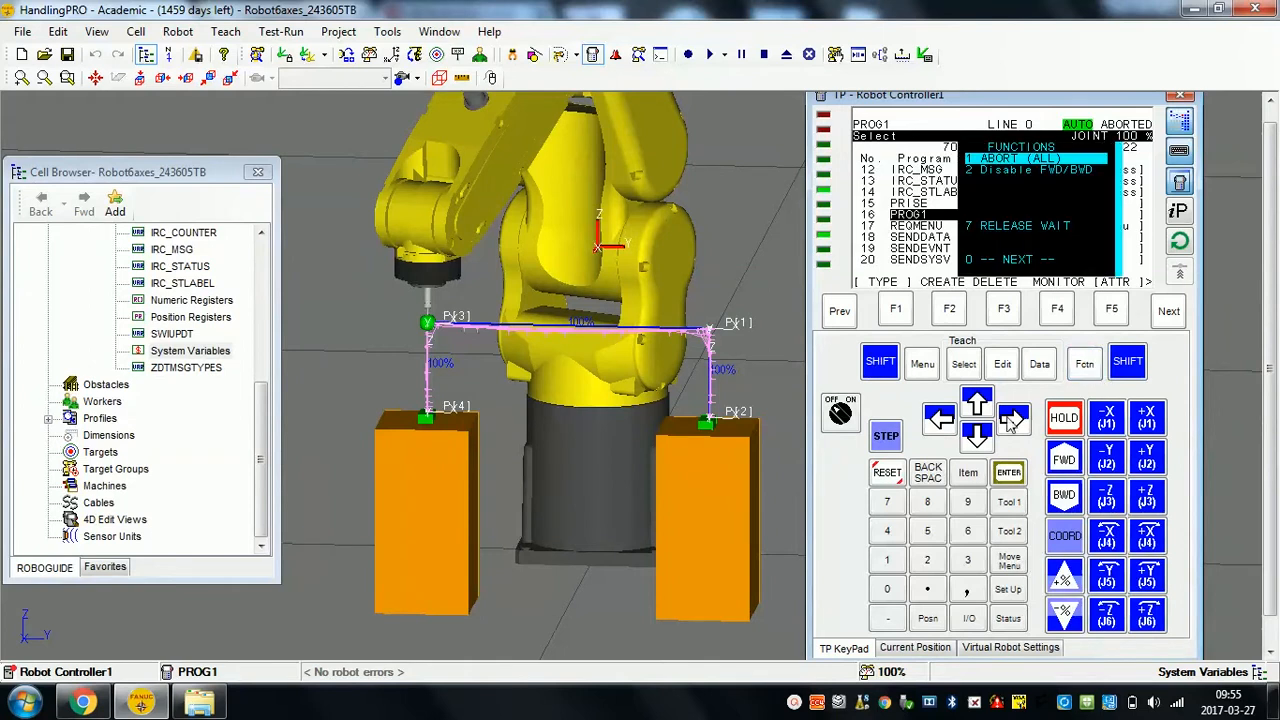
{"action": "left_click", "coordinate": [888, 590]}
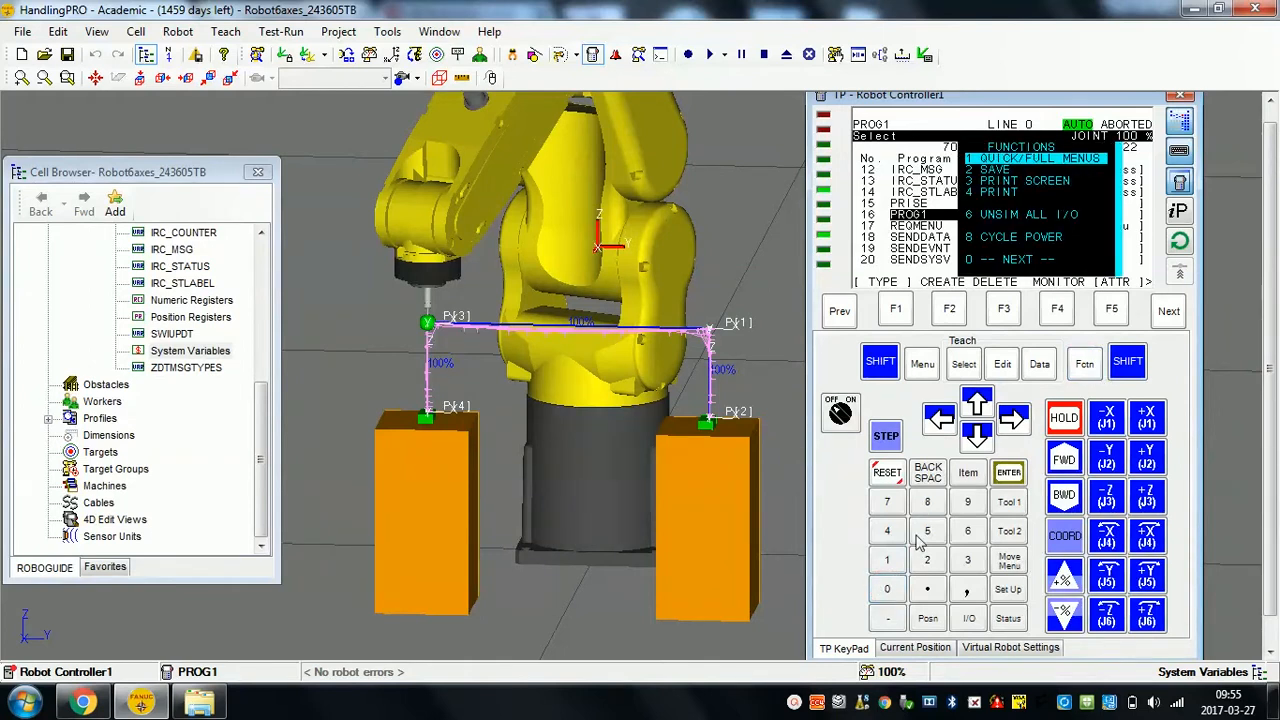
{"action": "left_click", "coordinate": [977, 435]}
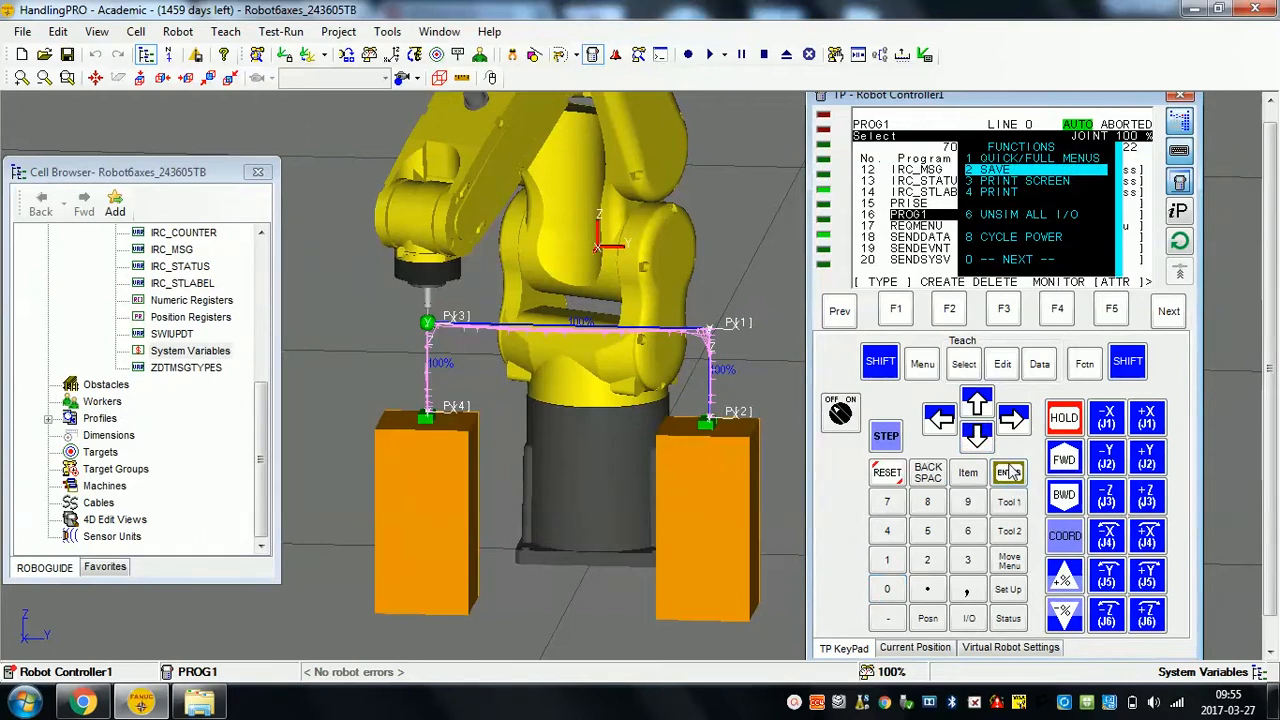
{"action": "left_click", "coordinate": [1009, 472]}
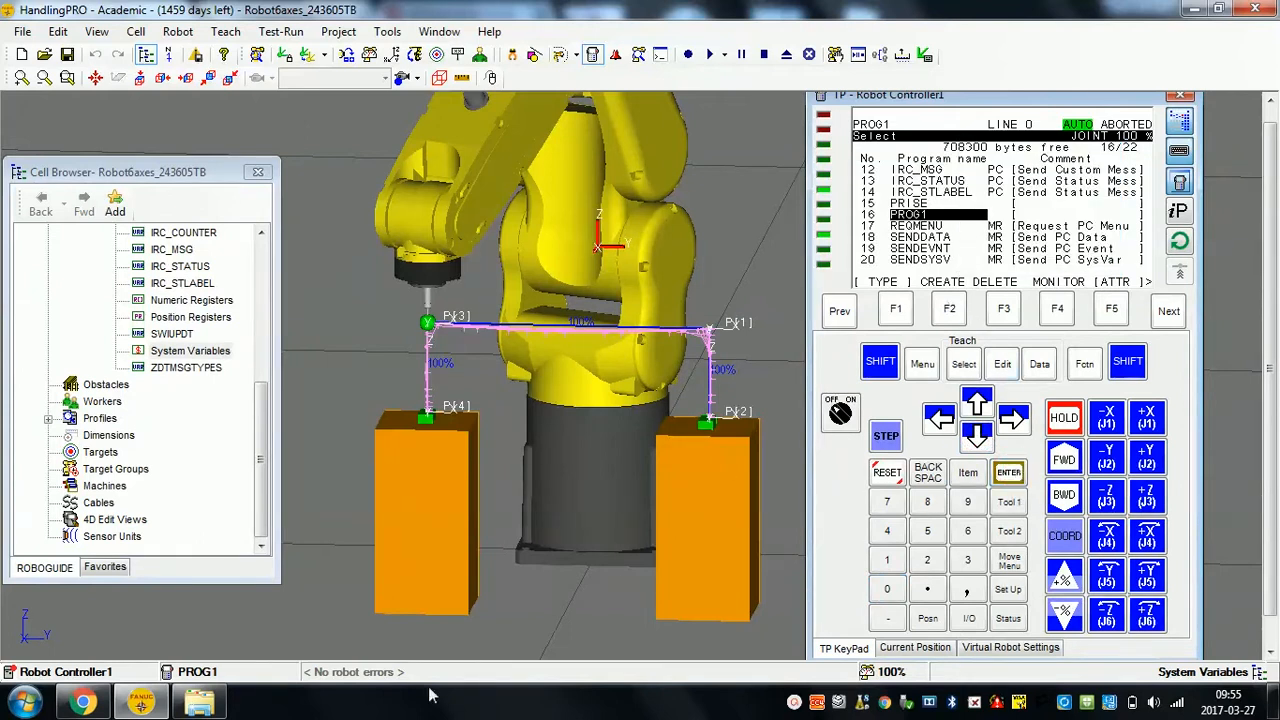
- Switch to Windows Explorer to check the projet_robot folder for PROG1.TP, and return to HandlingPRO
{"action": "left_click", "coordinate": [198, 703]}
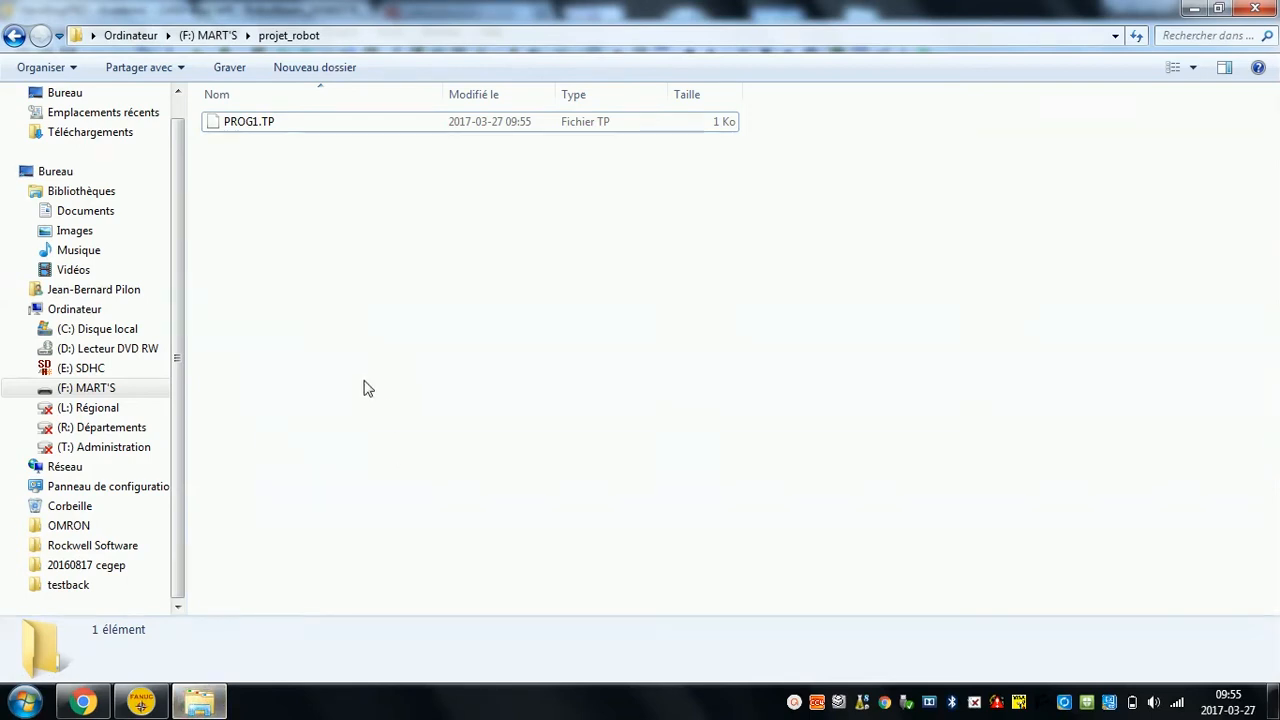
{"action": "left_click", "coordinate": [251, 130]}
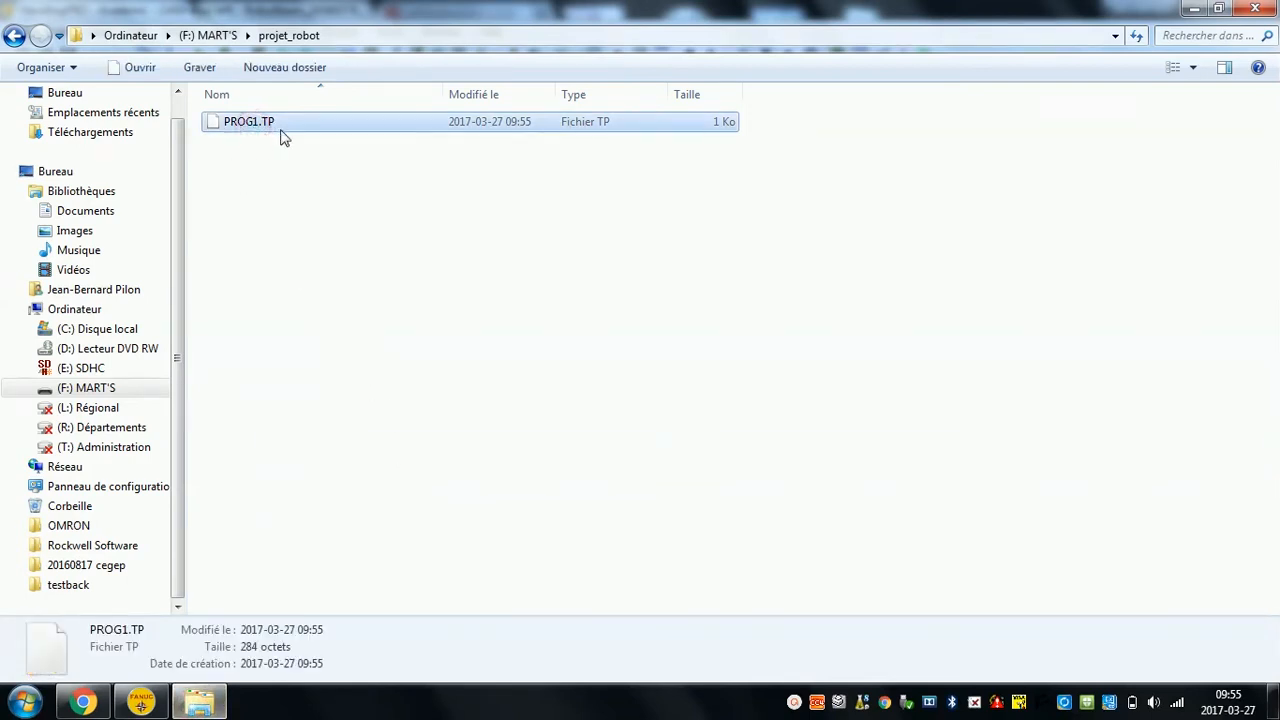
{"action": "left_click", "coordinate": [141, 703]}
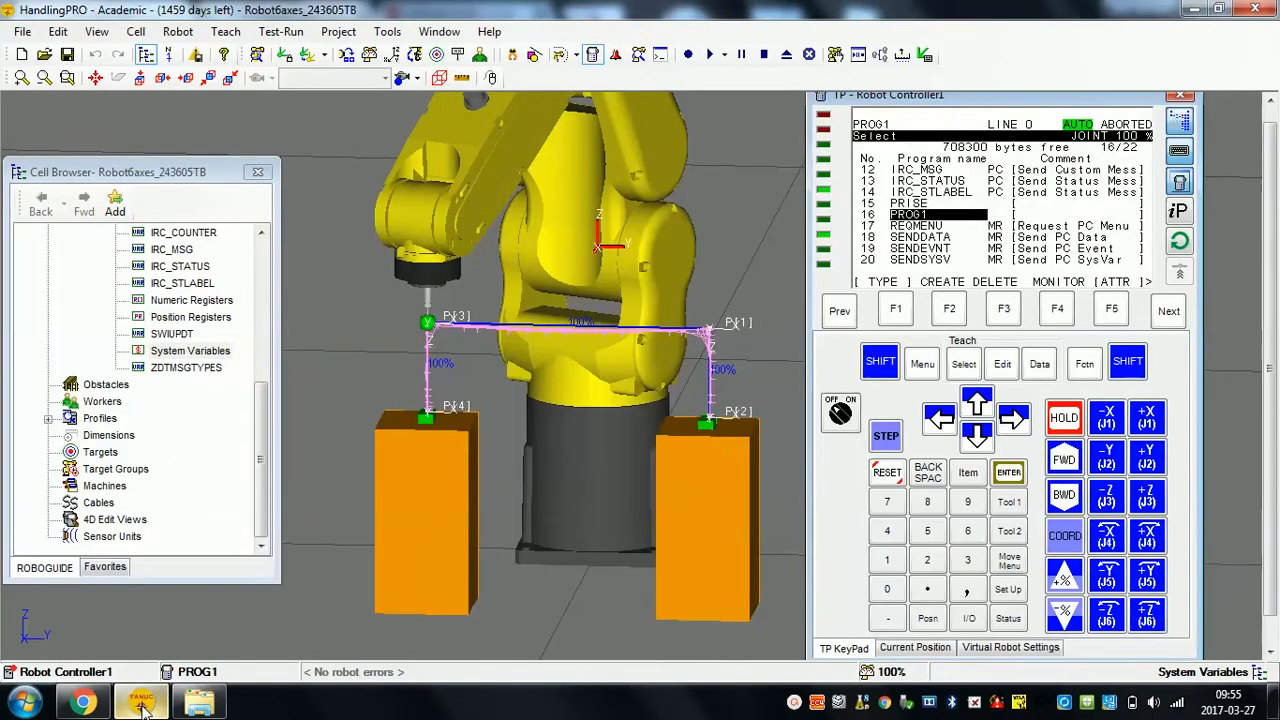
- Save the PRISE program to the USB disk and check for its file in the projet_robot folder in Windows Explorer
{"action": "left_click", "coordinate": [980, 408]}
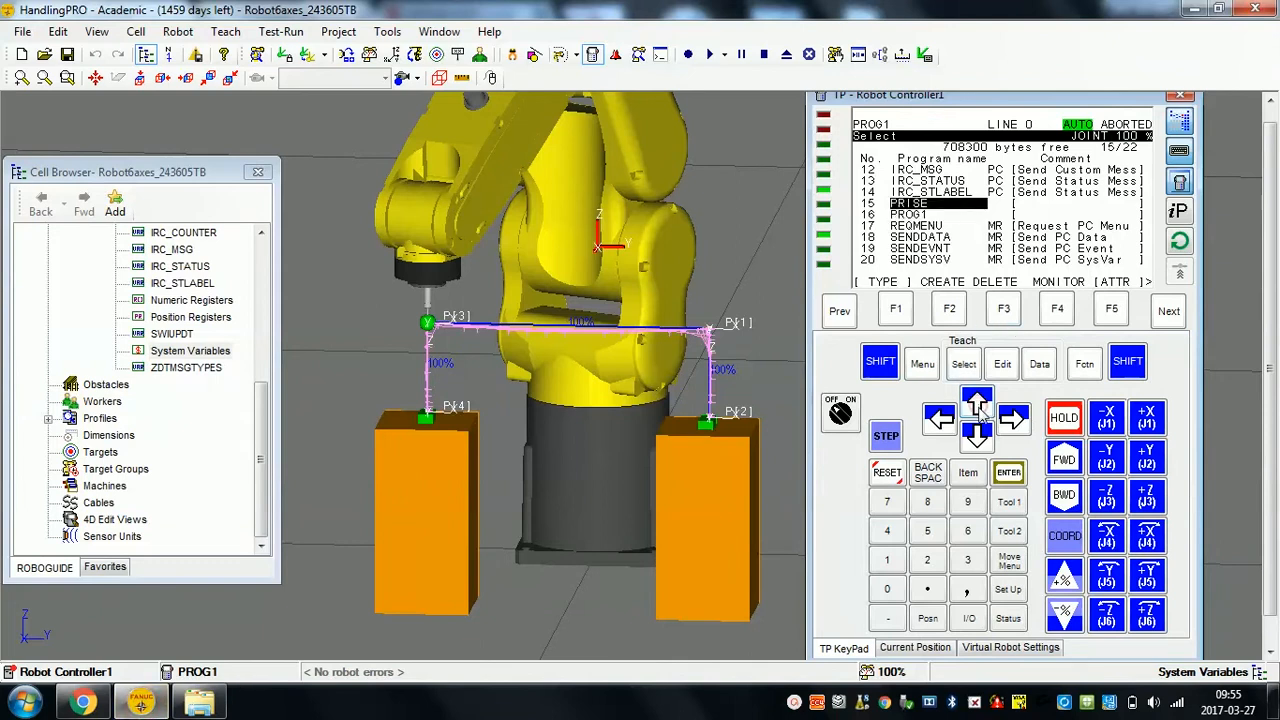
{"action": "left_click", "coordinate": [1085, 366]}
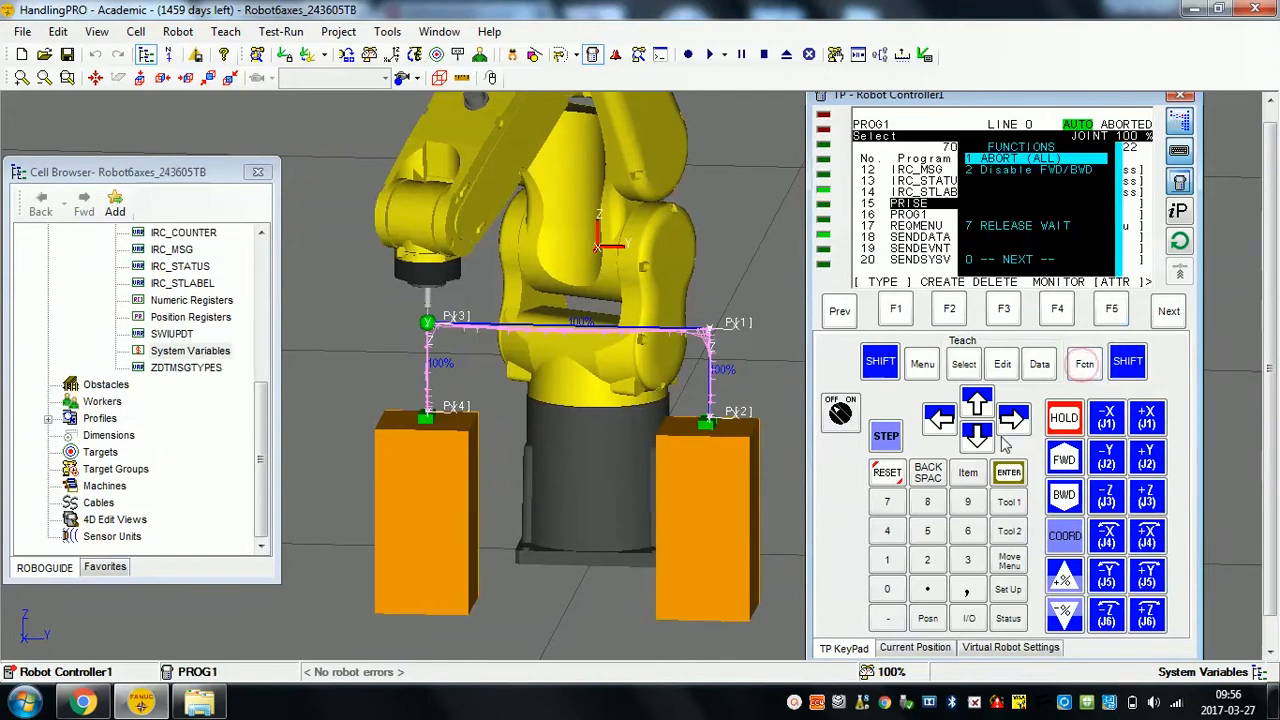
{"action": "left_click", "coordinate": [887, 590]}
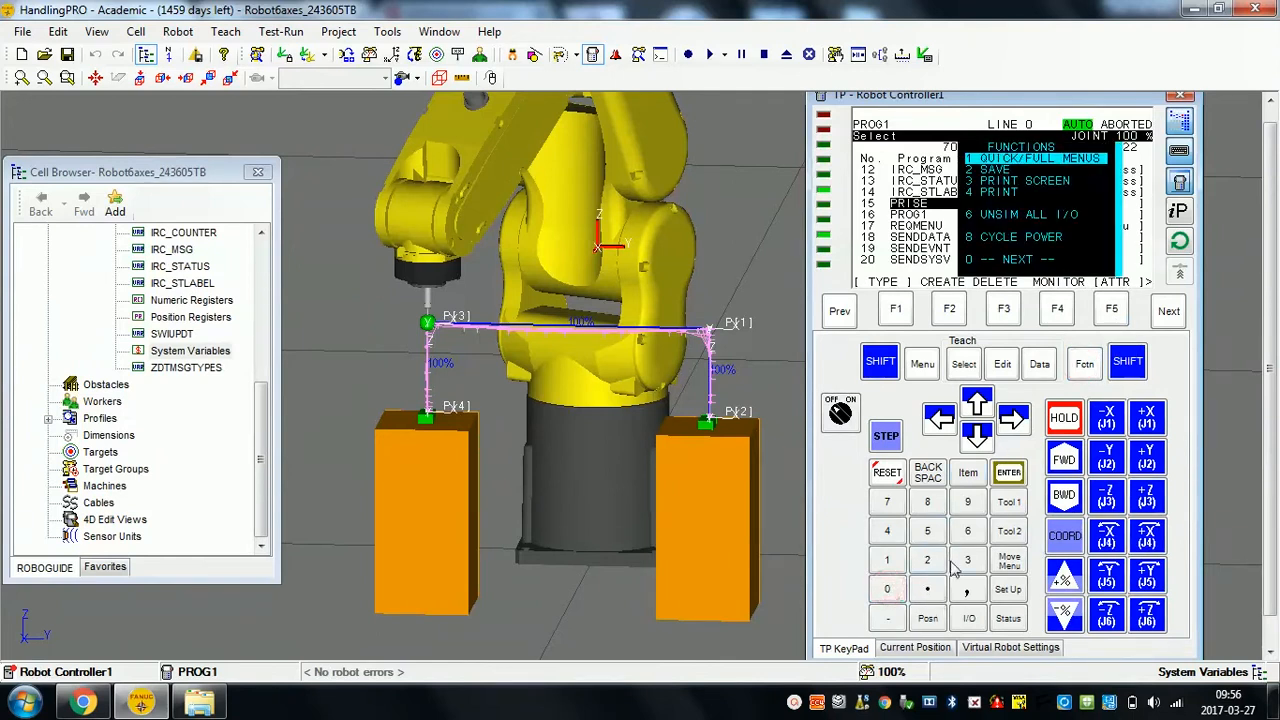
{"action": "left_click", "coordinate": [977, 435]}
{"action": "left_click", "coordinate": [1009, 474]}
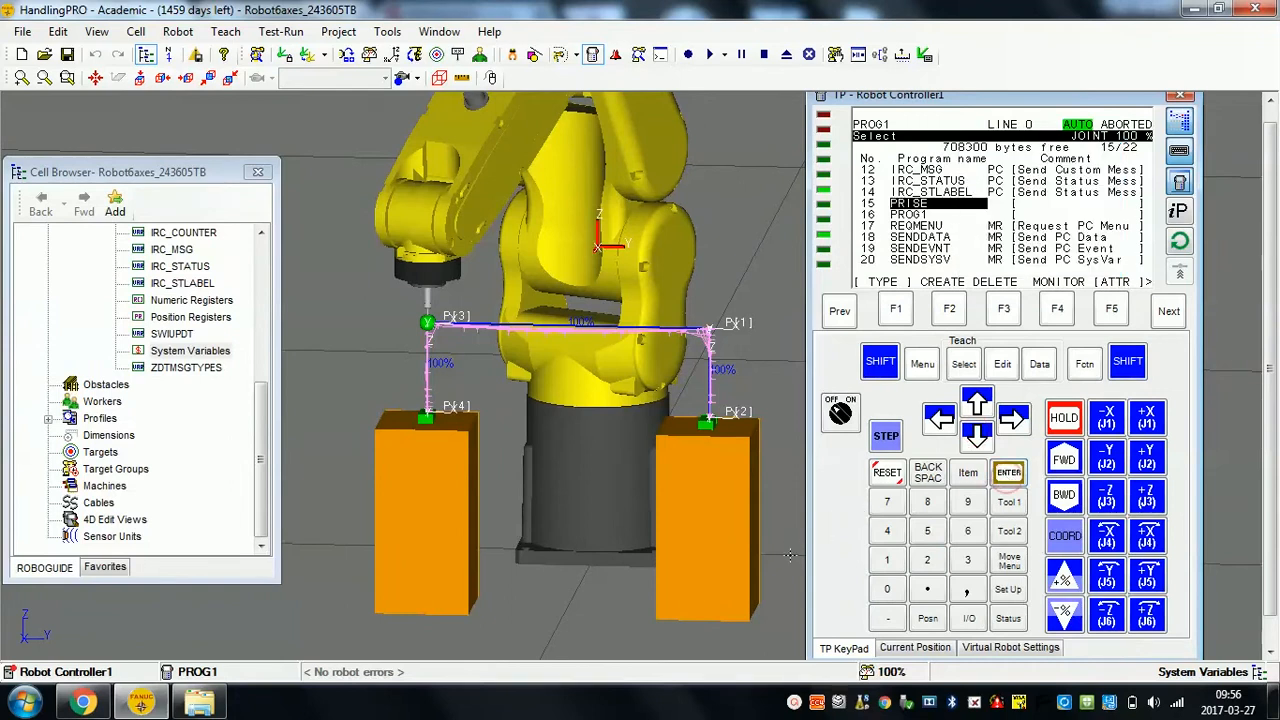
{"action": "left_click", "coordinate": [218, 705]}
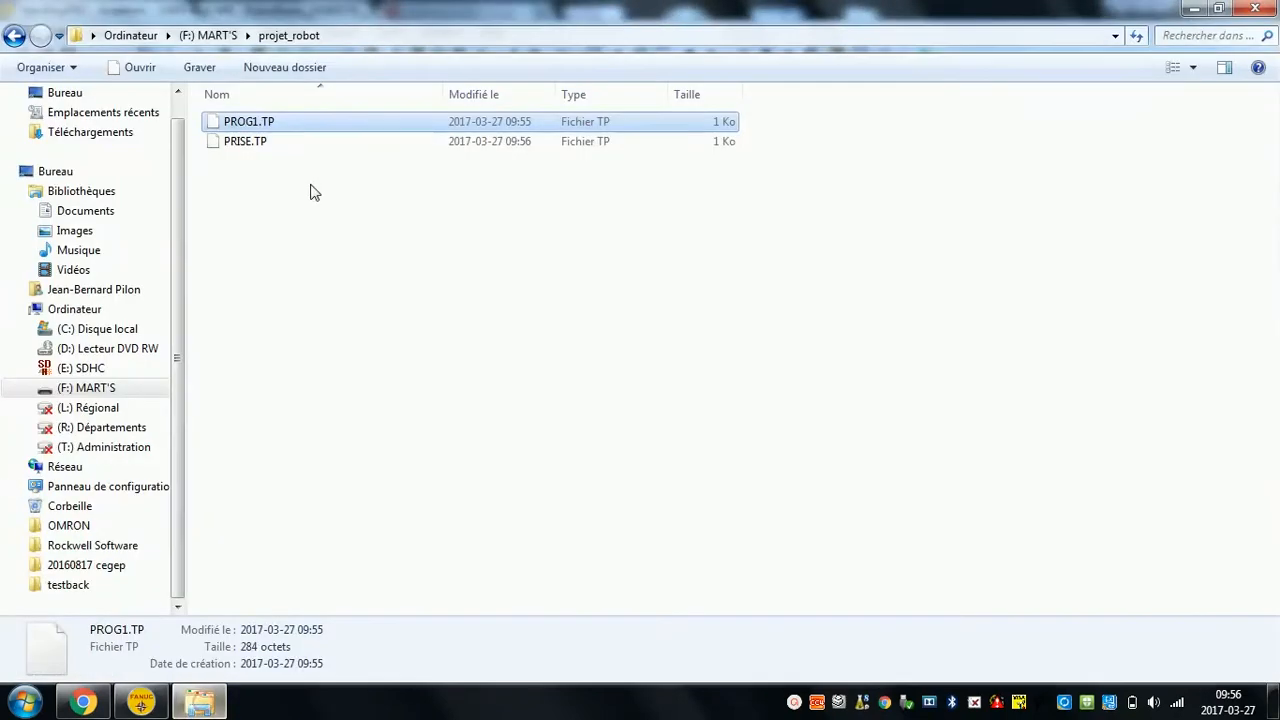
{"action": "left_click", "coordinate": [200, 703]}
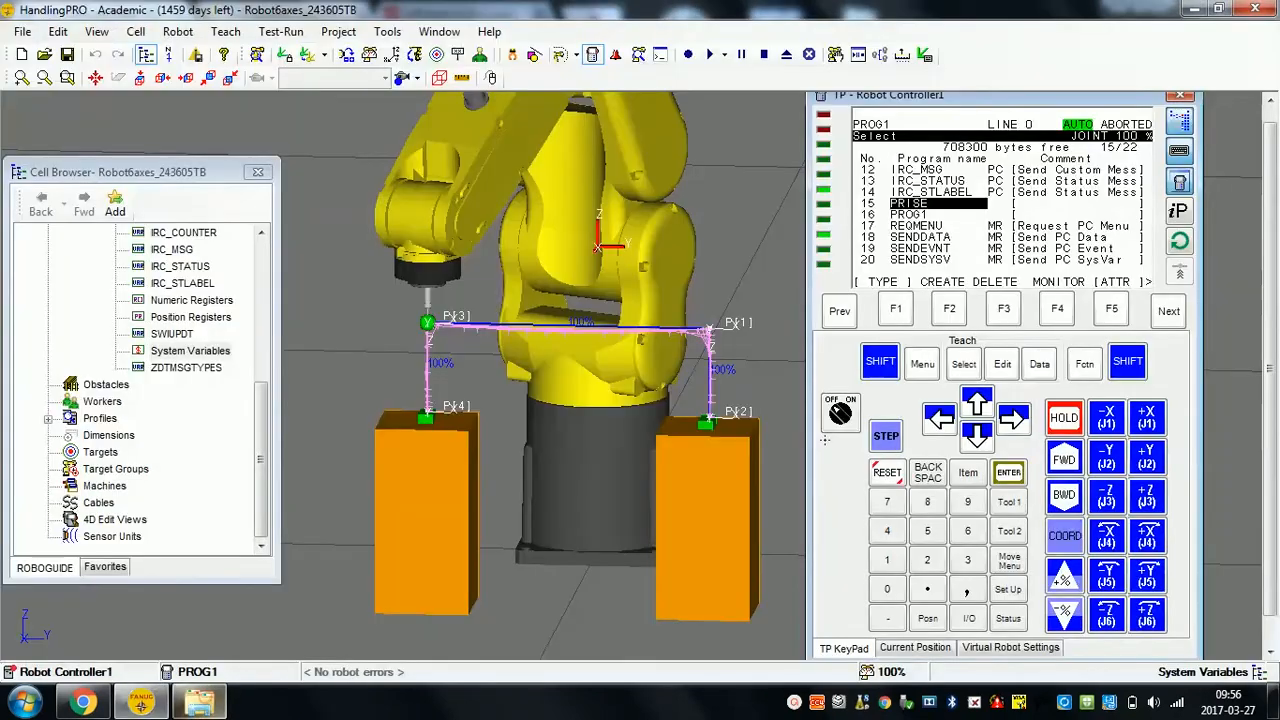
- Select the DEPOSE program in the program list and save it to the USB disk
{"action": "left_click", "coordinate": [977, 407]}
{"action": "left_click", "coordinate": [977, 407]}
{"action": "left_click", "coordinate": [977, 408]}
{"action": "left_click", "coordinate": [977, 408]}
{"action": "left_click", "coordinate": [977, 409]}
{"action": "left_click", "coordinate": [977, 409]}
{"action": "left_click", "coordinate": [977, 409]}
{"action": "left_click", "coordinate": [977, 408]}
{"action": "left_click", "coordinate": [977, 408]}
{"action": "left_click", "coordinate": [977, 408]}
{"action": "left_click", "coordinate": [977, 408]}
{"action": "left_click", "coordinate": [977, 408]}
{"action": "left_click", "coordinate": [977, 436]}
{"action": "left_click", "coordinate": [977, 436]}
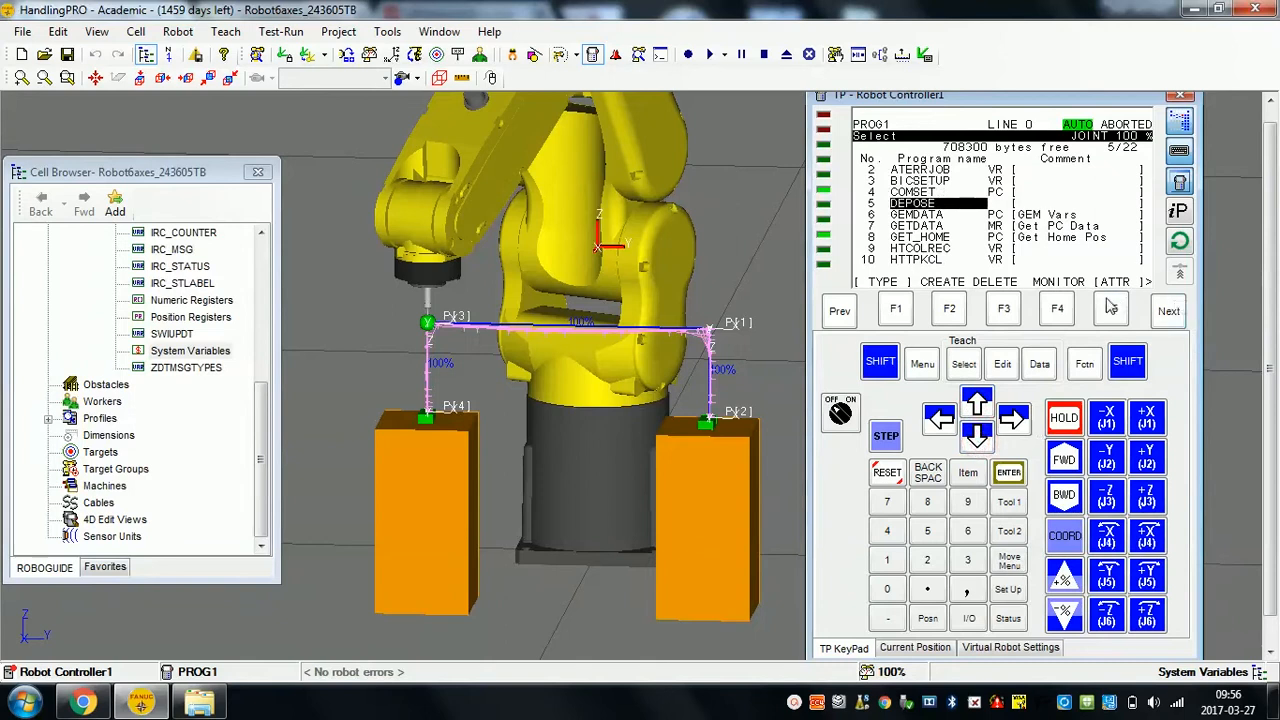
{"action": "left_click", "coordinate": [1084, 364]}
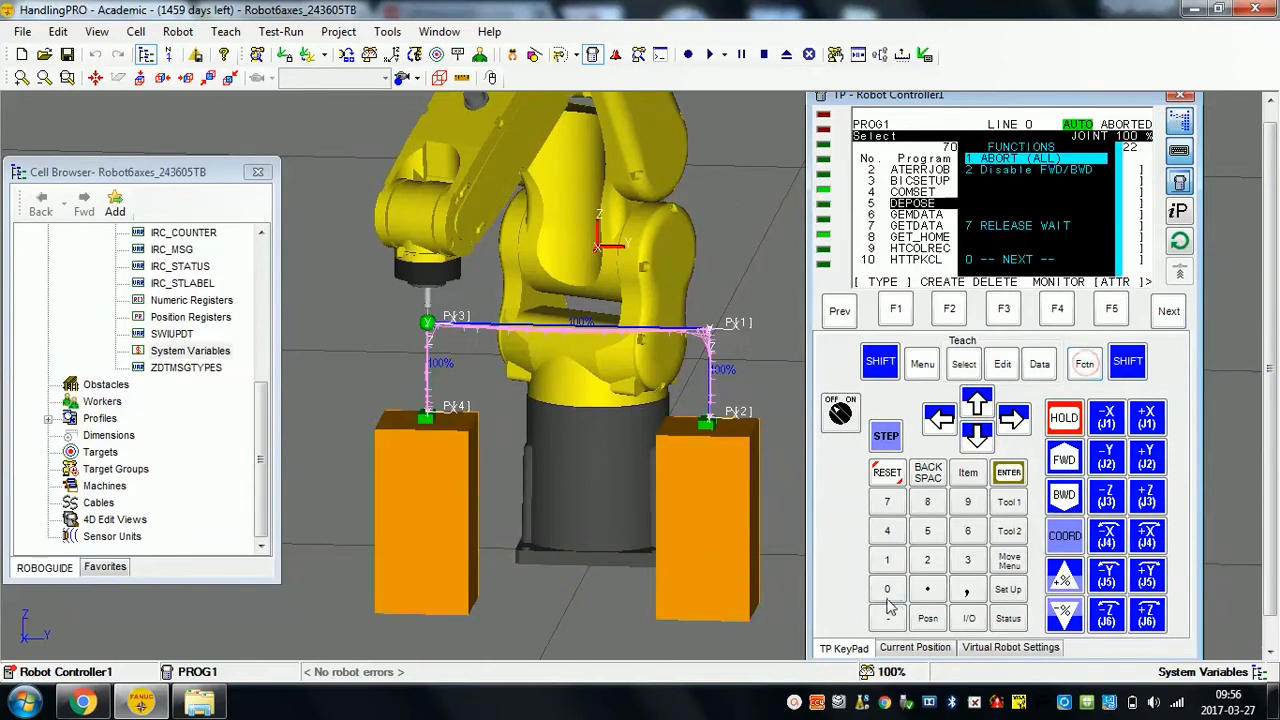
{"action": "left_click", "coordinate": [897, 595]}
{"action": "left_click", "coordinate": [928, 567]}
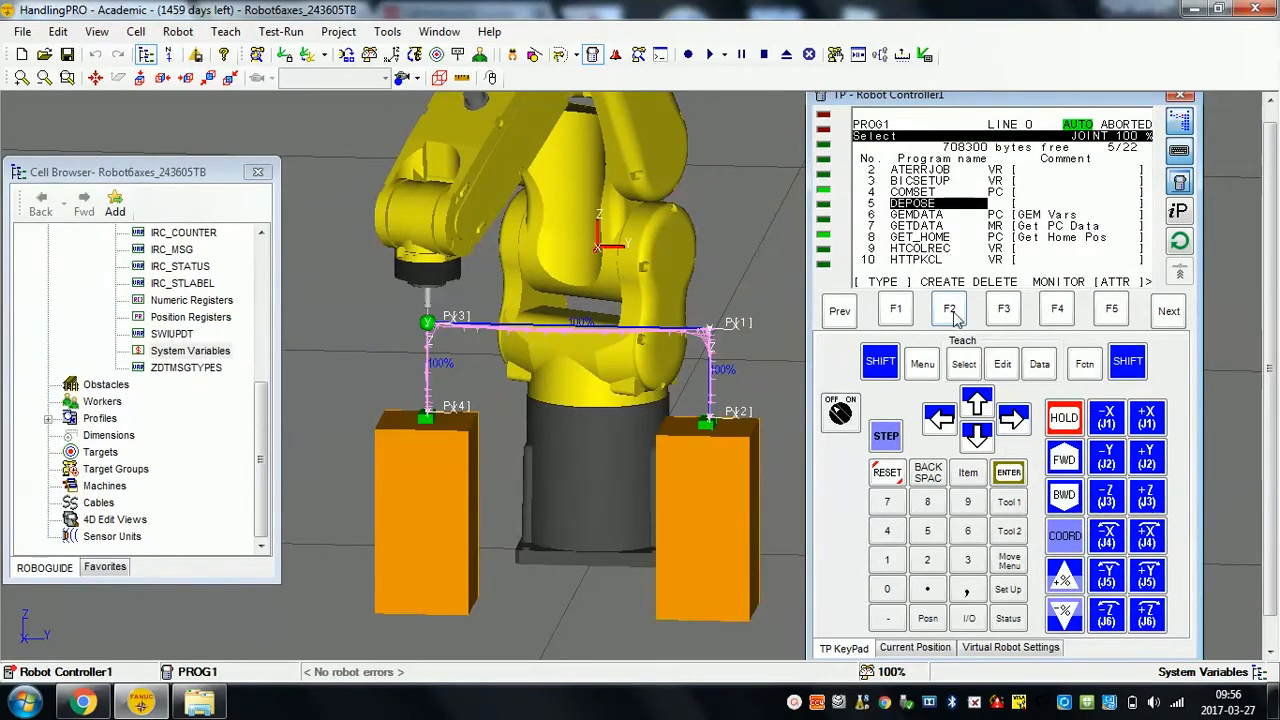
- Display the Position Reg data on the teach pendant and save the position registers to the USB disk
{"action": "left_click", "coordinate": [1041, 366]}
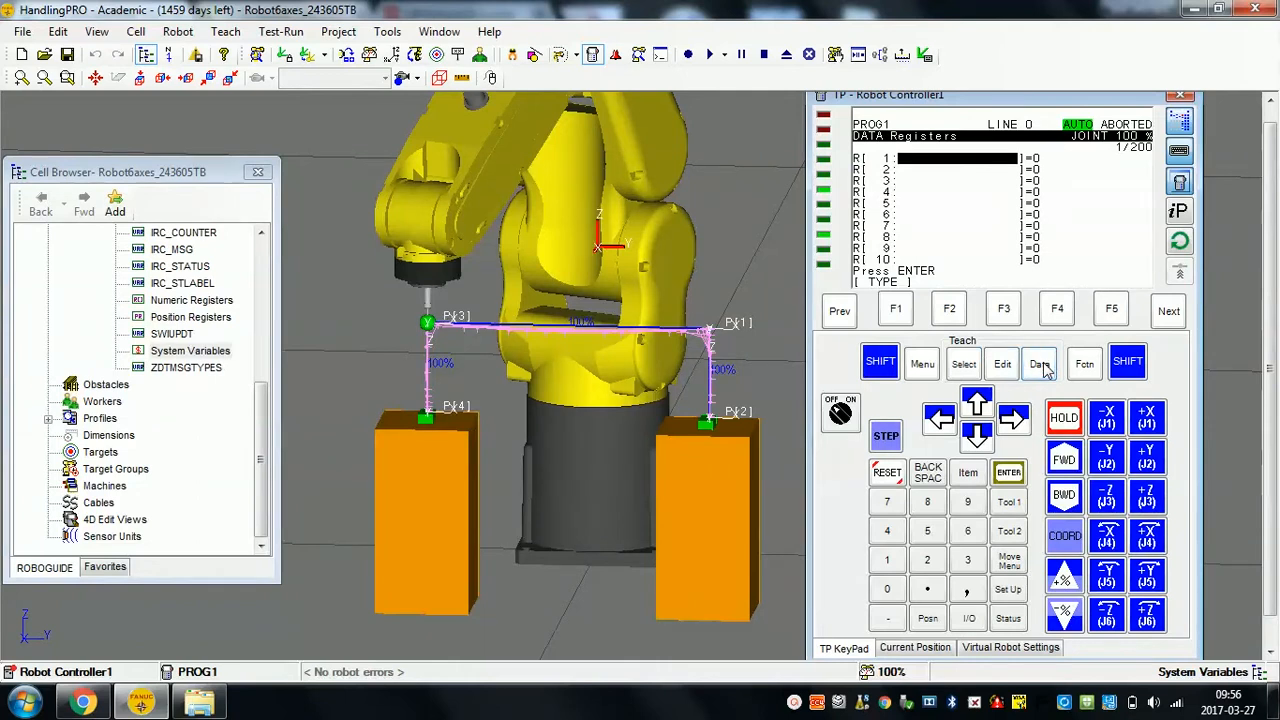
{"action": "left_click", "coordinate": [897, 312]}
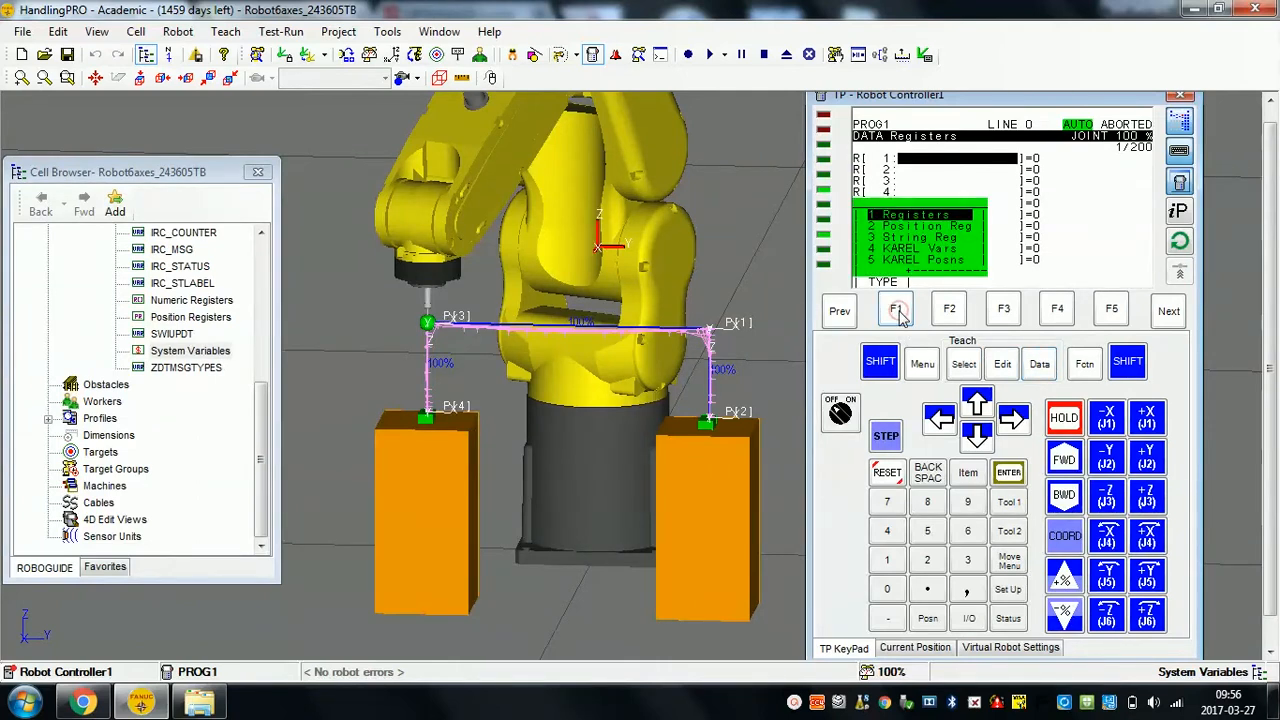
{"action": "left_click", "coordinate": [975, 437]}
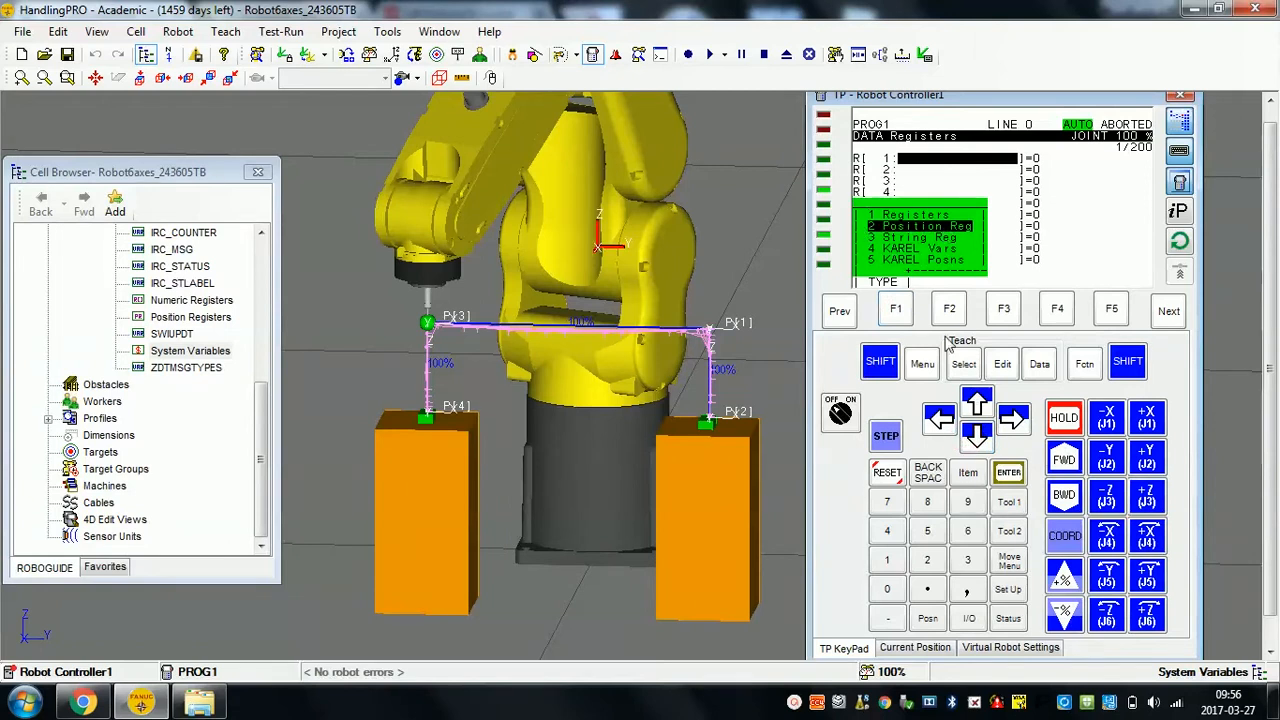
{"action": "left_click", "coordinate": [1009, 473]}
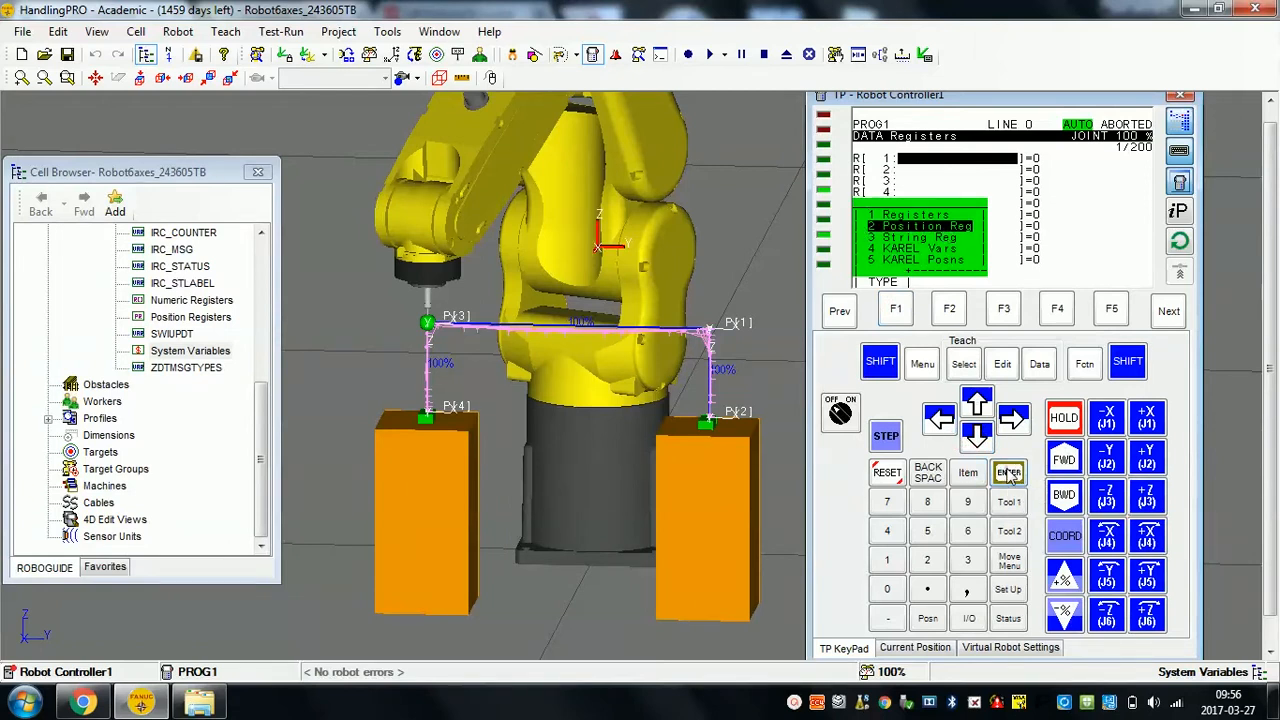
{"action": "left_click", "coordinate": [1085, 364]}
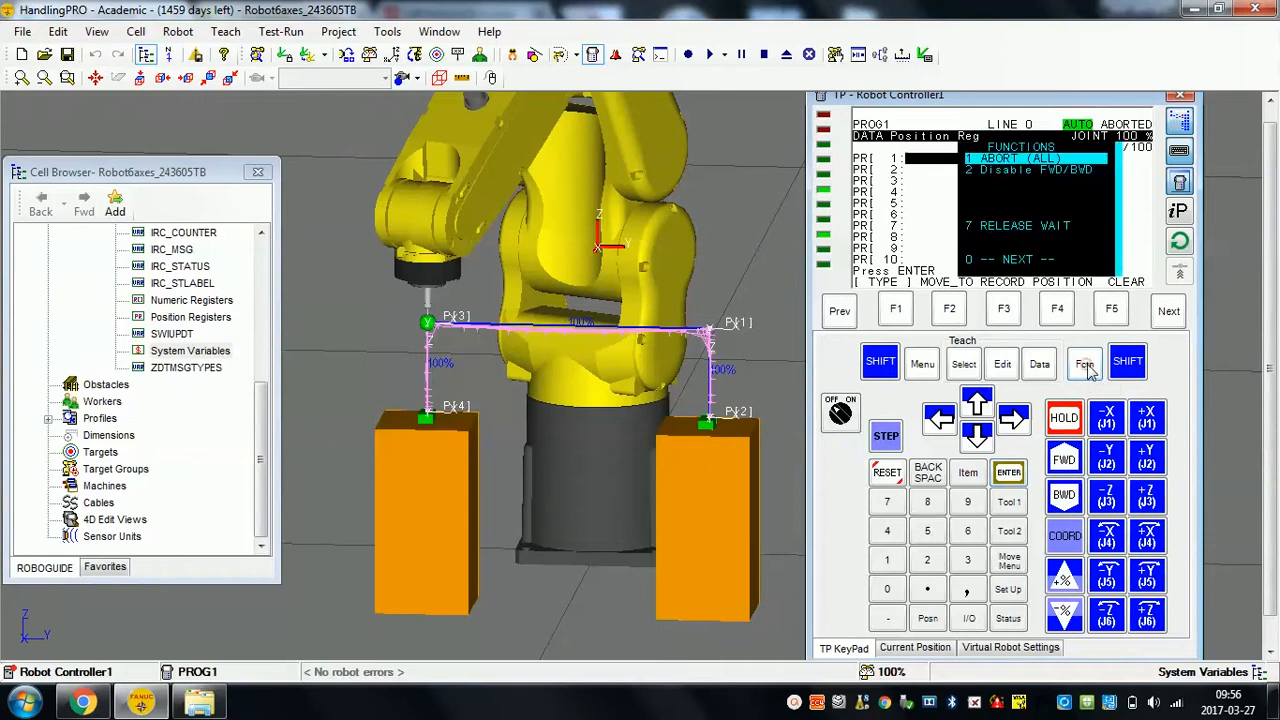
{"action": "left_click", "coordinate": [893, 592]}
{"action": "left_click", "coordinate": [927, 561]}
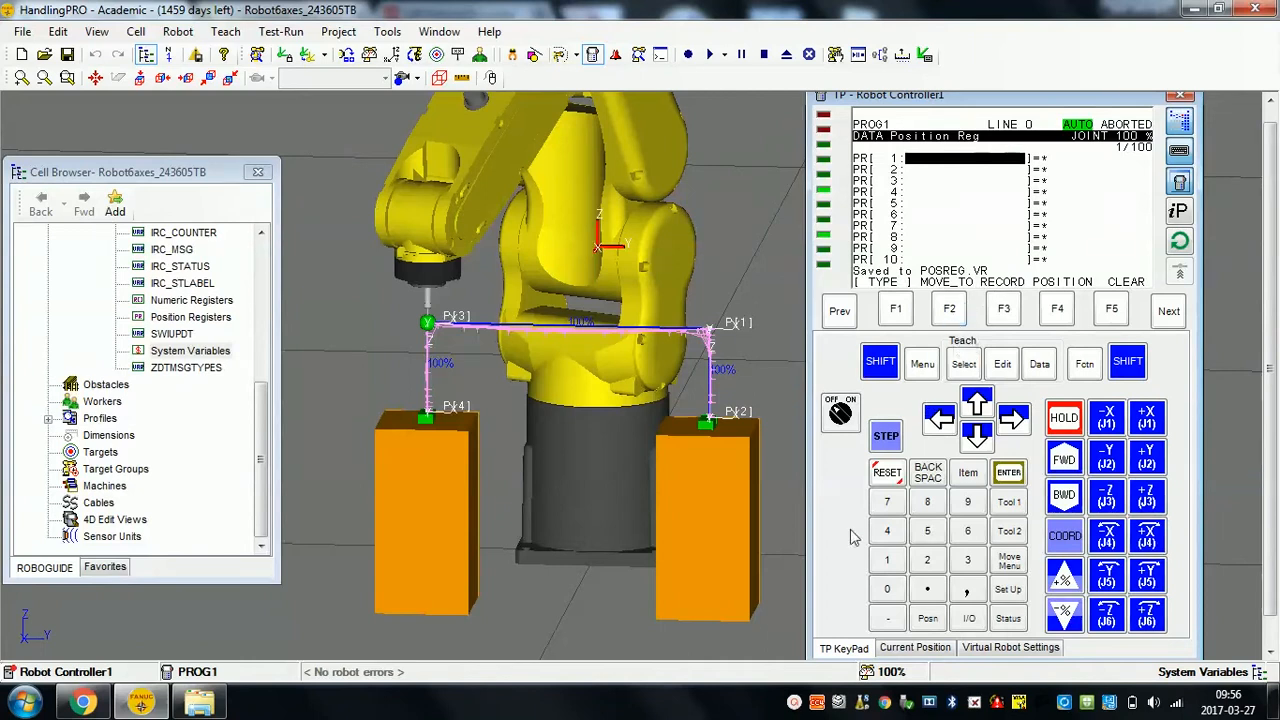
- Display the System Variables on the teach pendant
{"action": "left_click", "coordinate": [922, 366]}
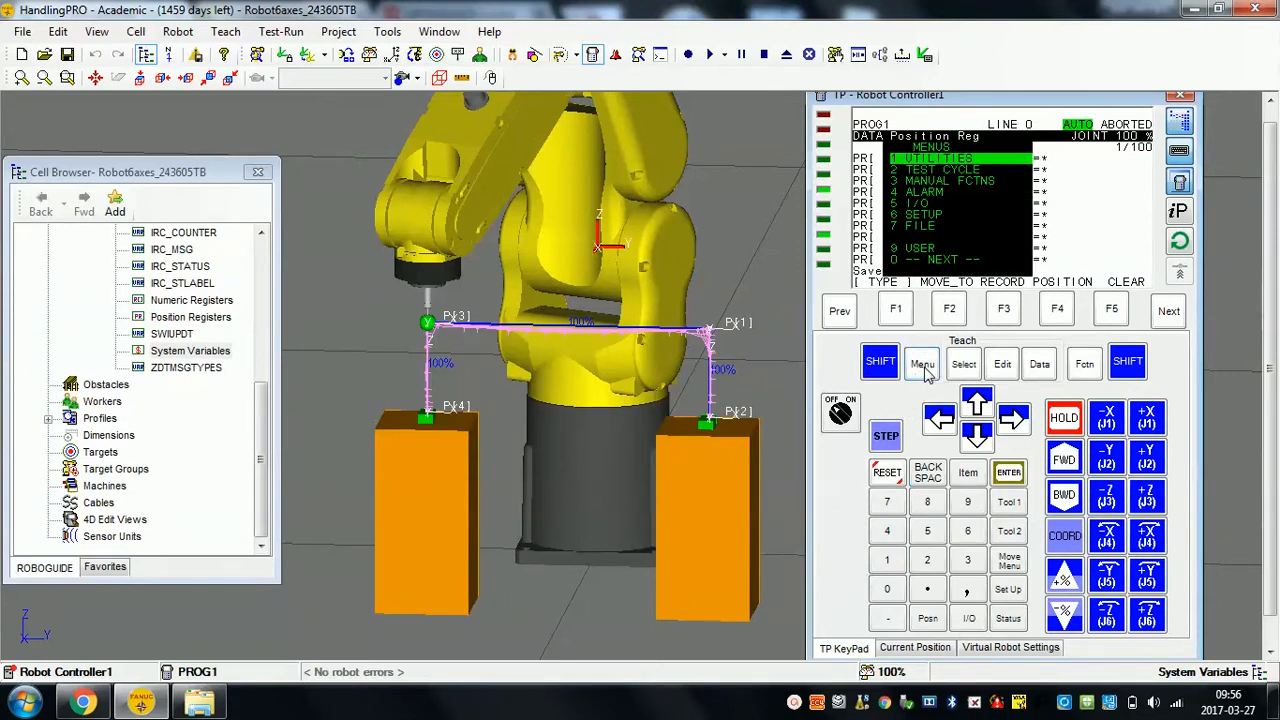
{"action": "left_click", "coordinate": [887, 589]}
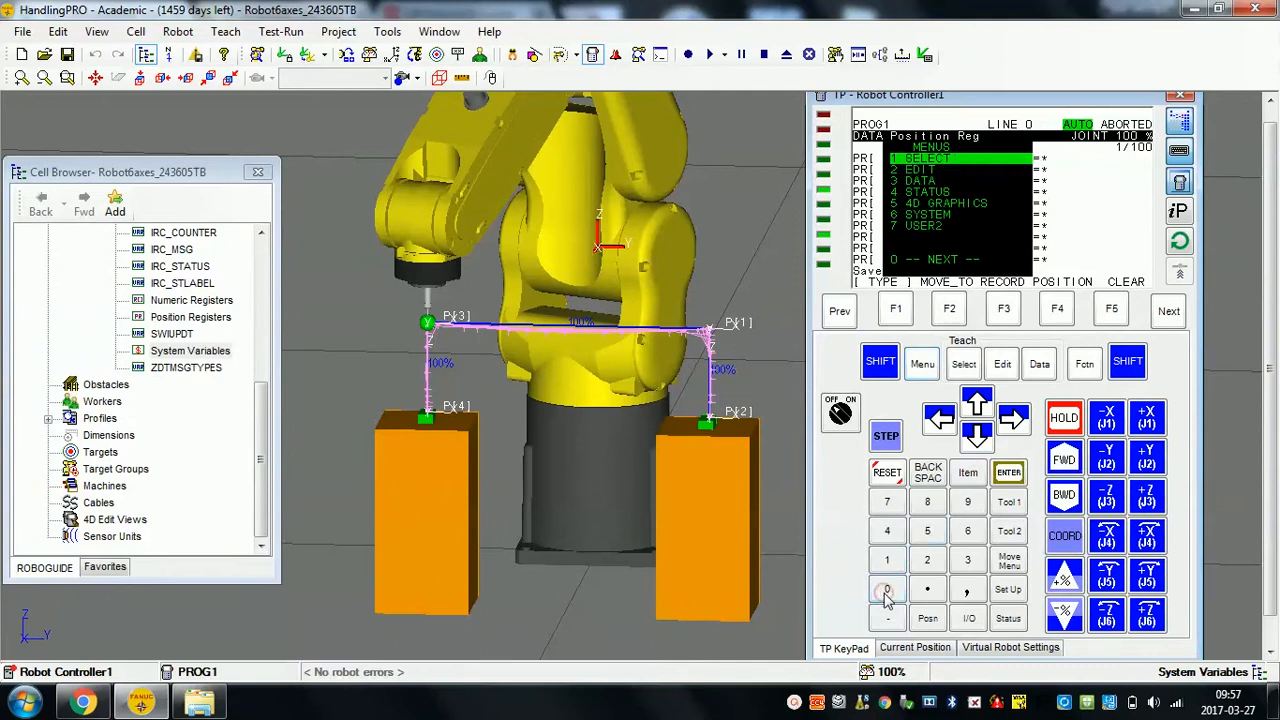
{"action": "left_click", "coordinate": [968, 533]}
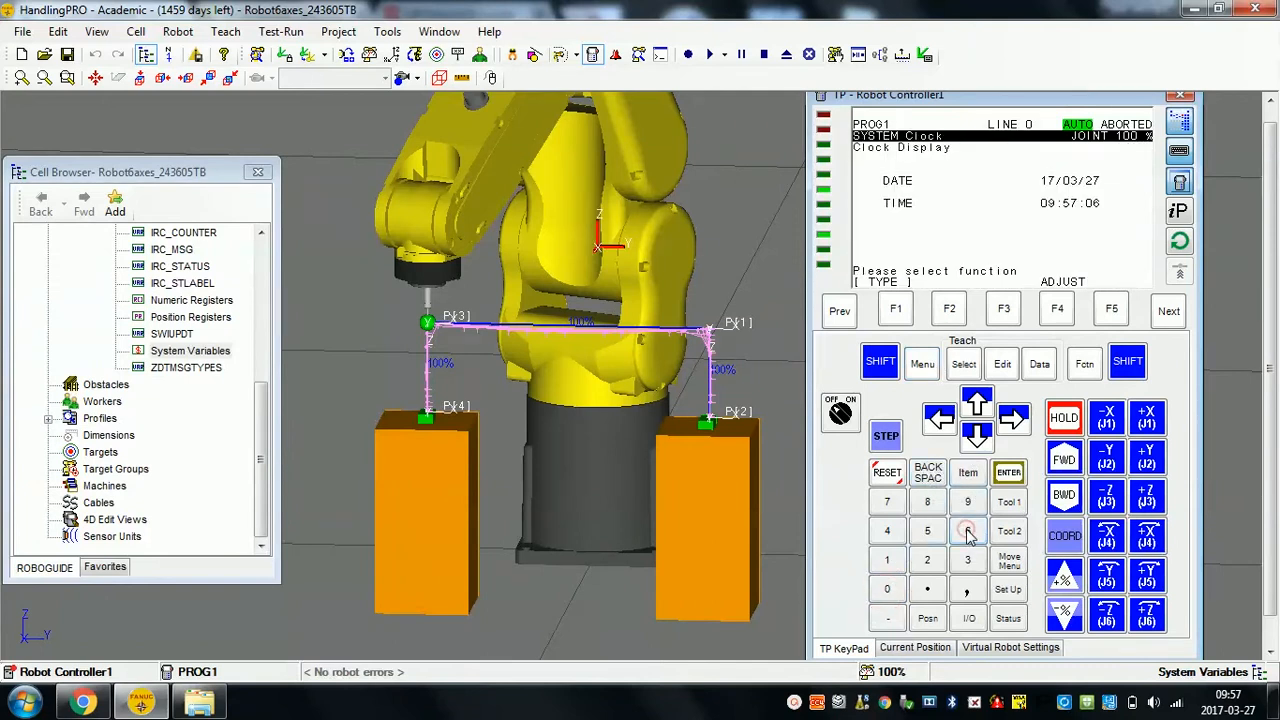
{"action": "left_click", "coordinate": [899, 310]}
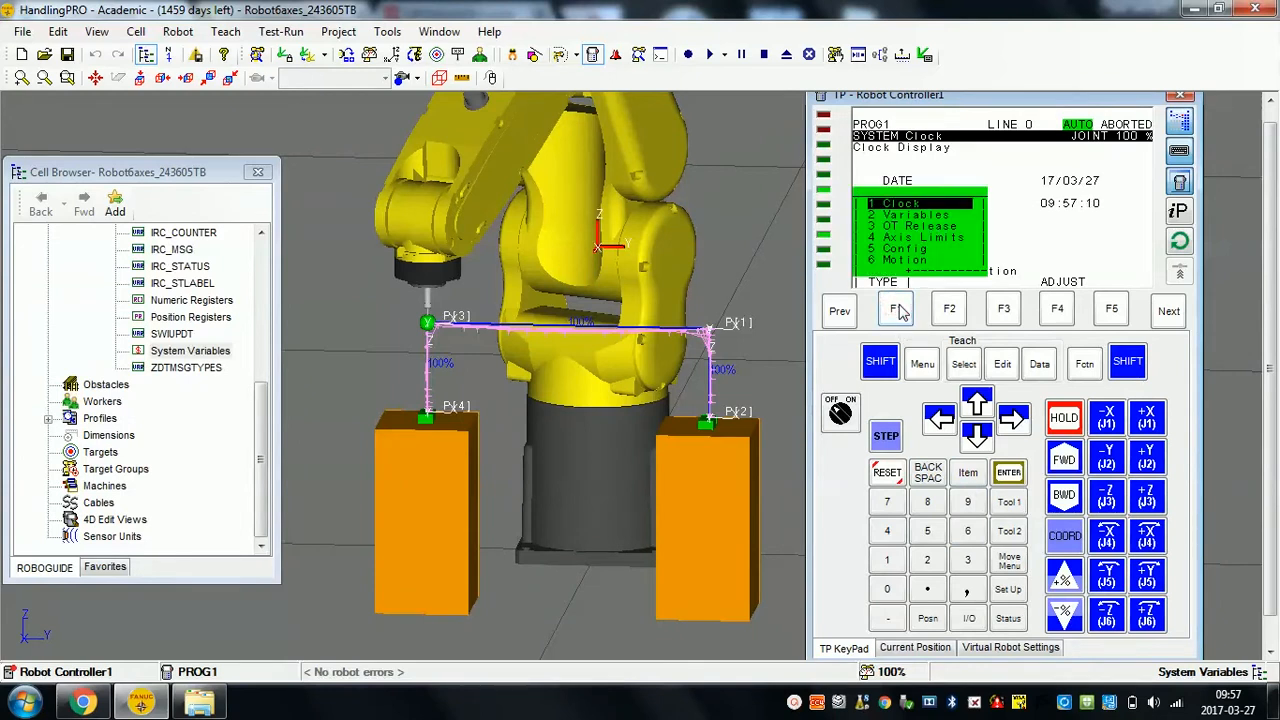
{"action": "left_click", "coordinate": [927, 561]}
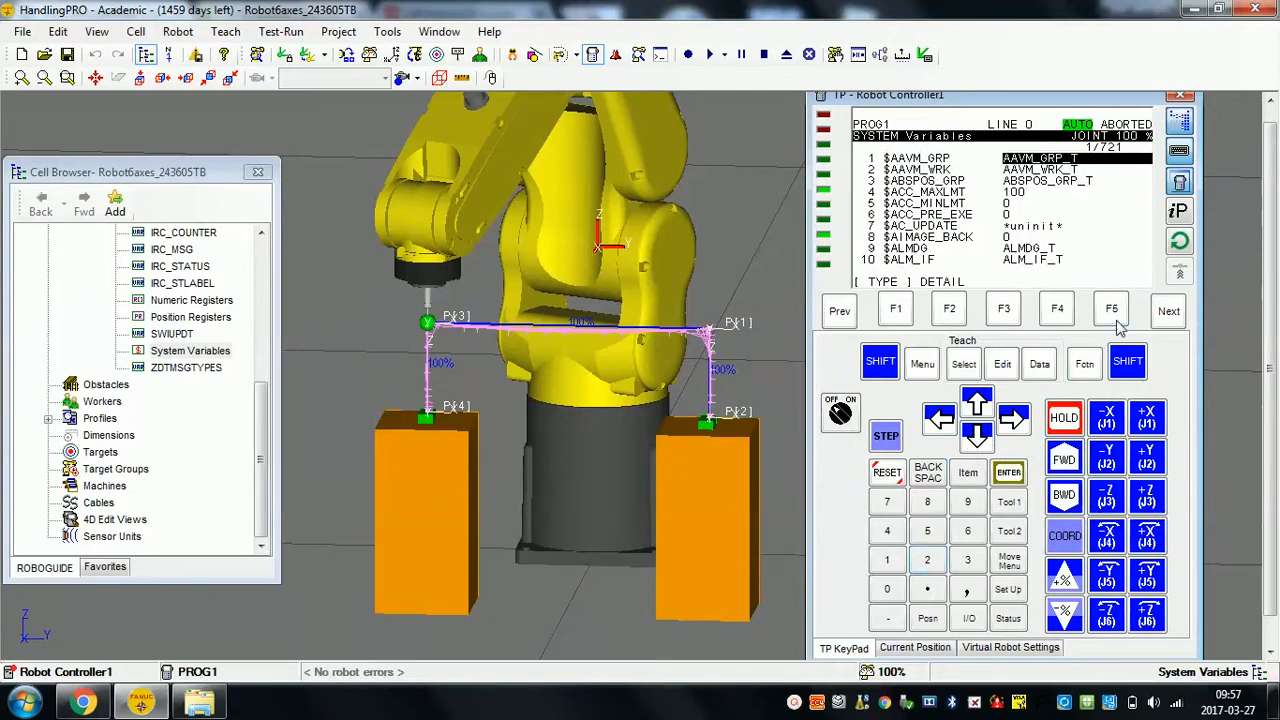
- Save the system variables to the USB disk and switch to Windows Explorer to check the saved files
{"action": "left_click", "coordinate": [1087, 366]}
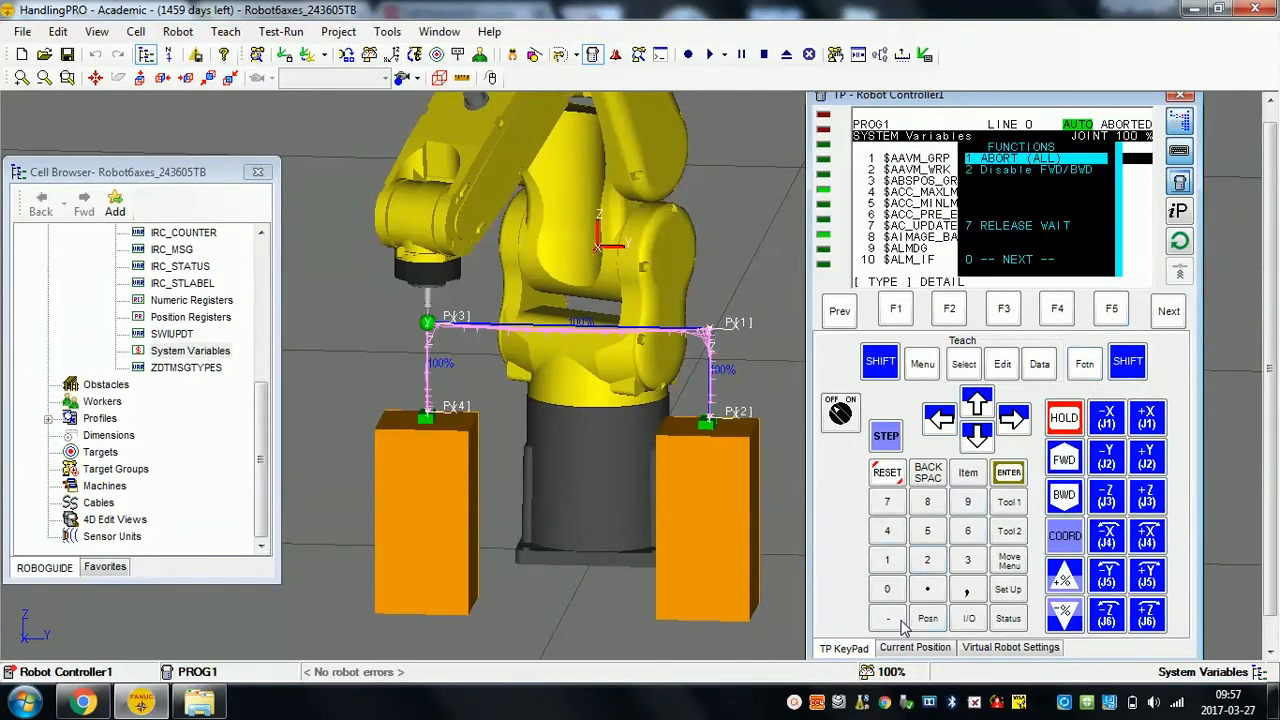
{"action": "left_click", "coordinate": [886, 589]}
{"action": "left_click", "coordinate": [927, 561]}
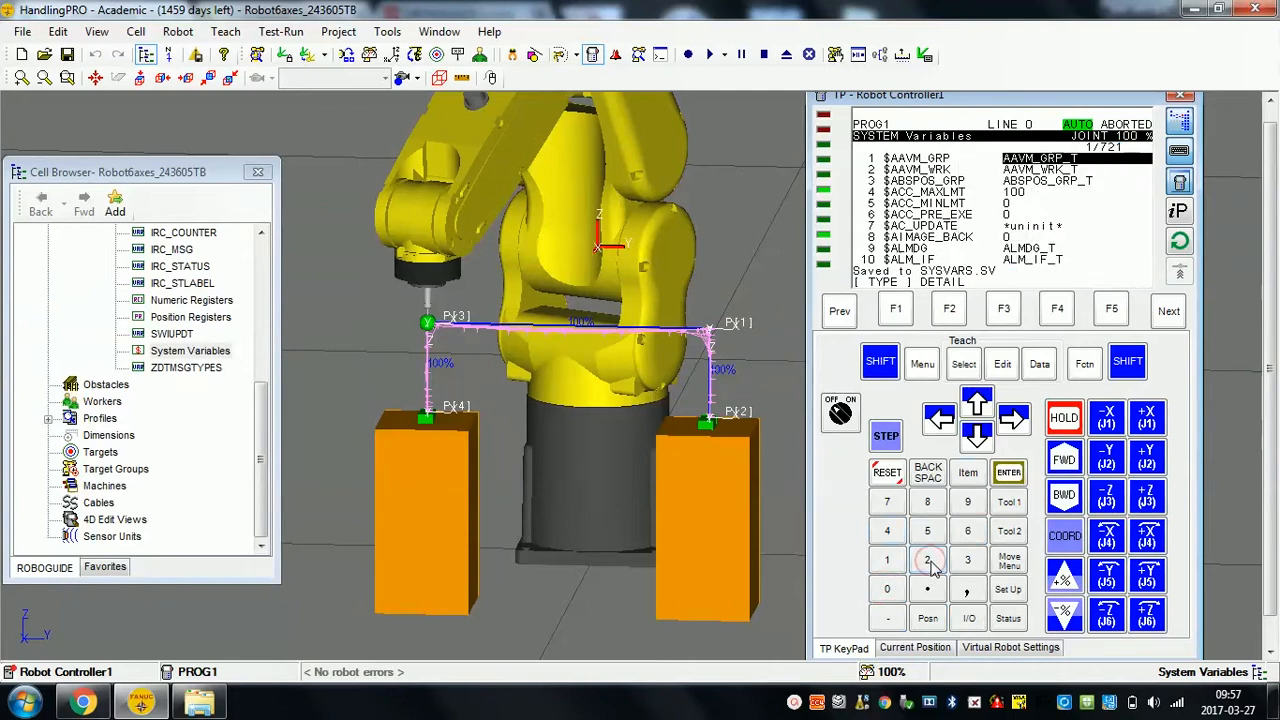
{"action": "left_click", "coordinate": [200, 702]}
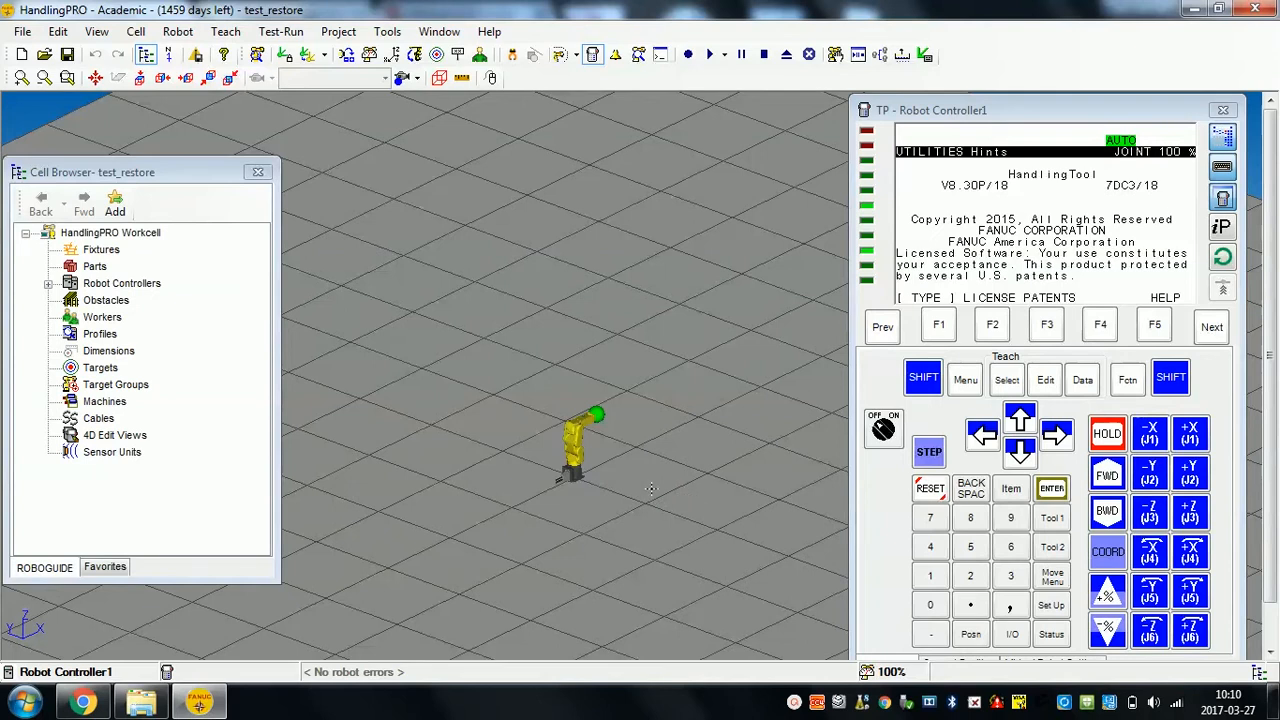
- Examine the program list on the test_restore robot's teach pendant to see which programs it contains
{"action": "right_click_drag", "start_coordinate": [681, 479], "coordinate": [600, 428]}
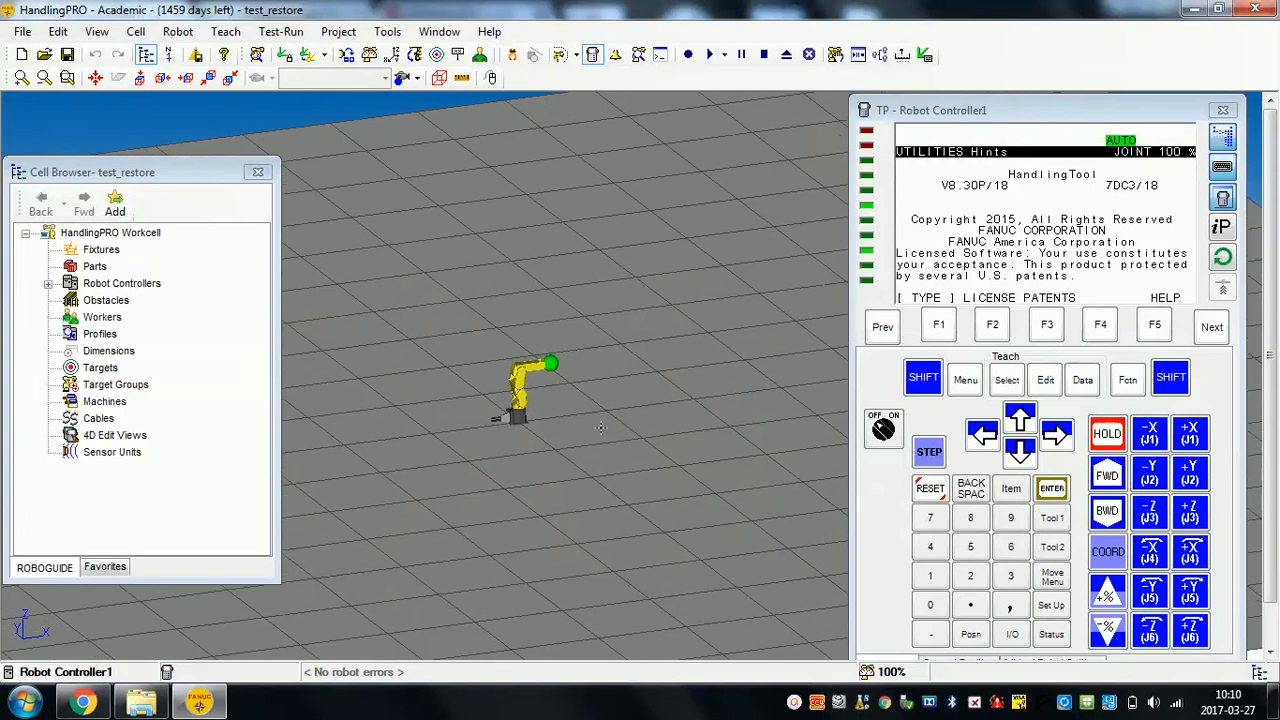
{"action": "left_click", "coordinate": [1006, 381]}
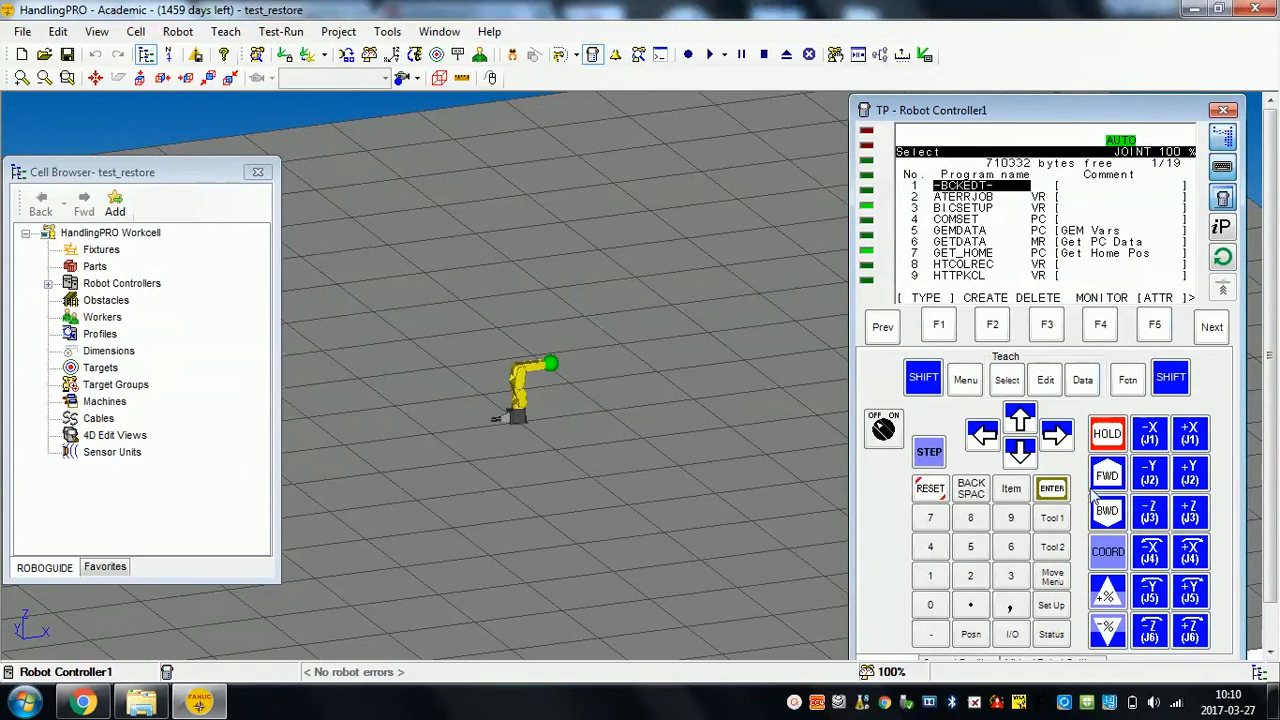
{"action": "left_click", "coordinate": [1024, 458]}
{"action": "left_click", "coordinate": [1024, 458]}
{"action": "left_click", "coordinate": [1024, 458]}
{"action": "double_click", "coordinate": [1024, 458]}
{"action": "left_click", "coordinate": [1024, 458]}
{"action": "double_click", "coordinate": [1024, 458]}
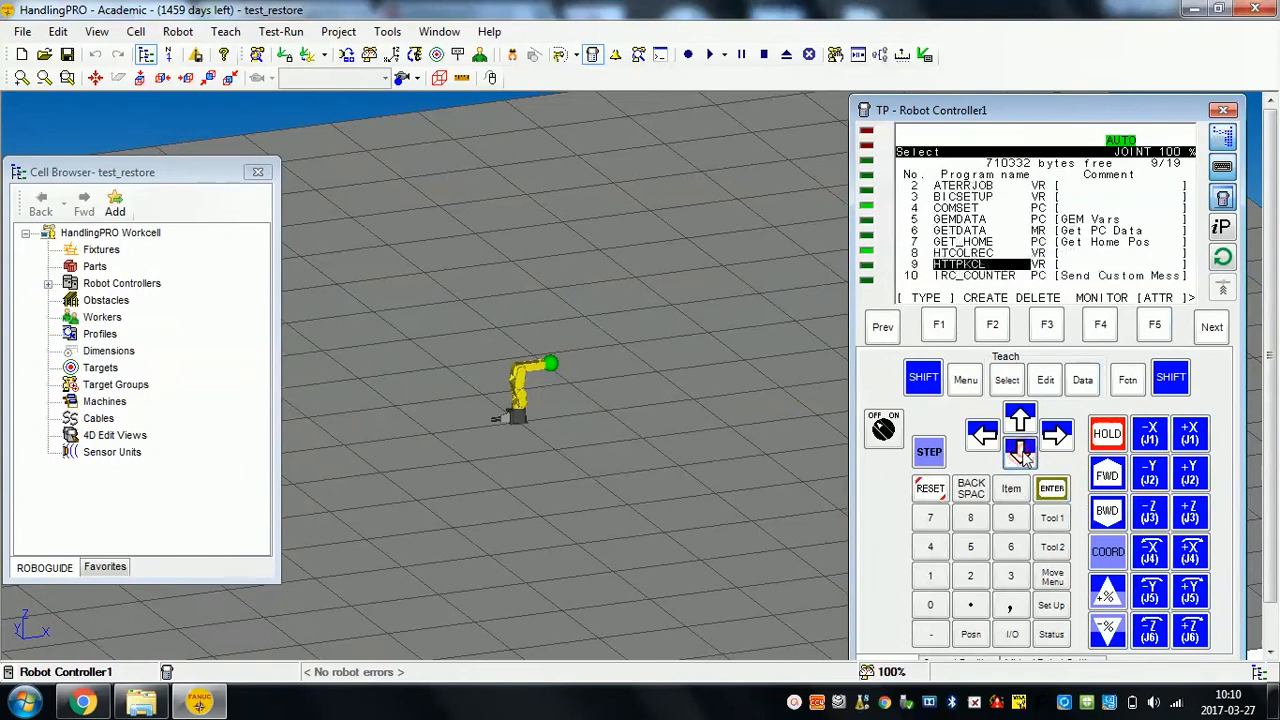
{"action": "left_click", "coordinate": [1024, 458]}
{"action": "left_click", "coordinate": [1024, 458]}
{"action": "left_click", "coordinate": [1022, 453]}
{"action": "left_click", "coordinate": [1018, 416]}
{"action": "left_click", "coordinate": [1018, 416]}
{"action": "left_click", "coordinate": [1018, 416]}
{"action": "left_click", "coordinate": [1018, 416]}
{"action": "left_click", "coordinate": [1018, 416]}
{"action": "left_click", "coordinate": [1018, 416]}
{"action": "left_click", "coordinate": [1018, 416]}
{"action": "left_click", "coordinate": [1018, 416]}
{"action": "left_click", "coordinate": [1018, 416]}
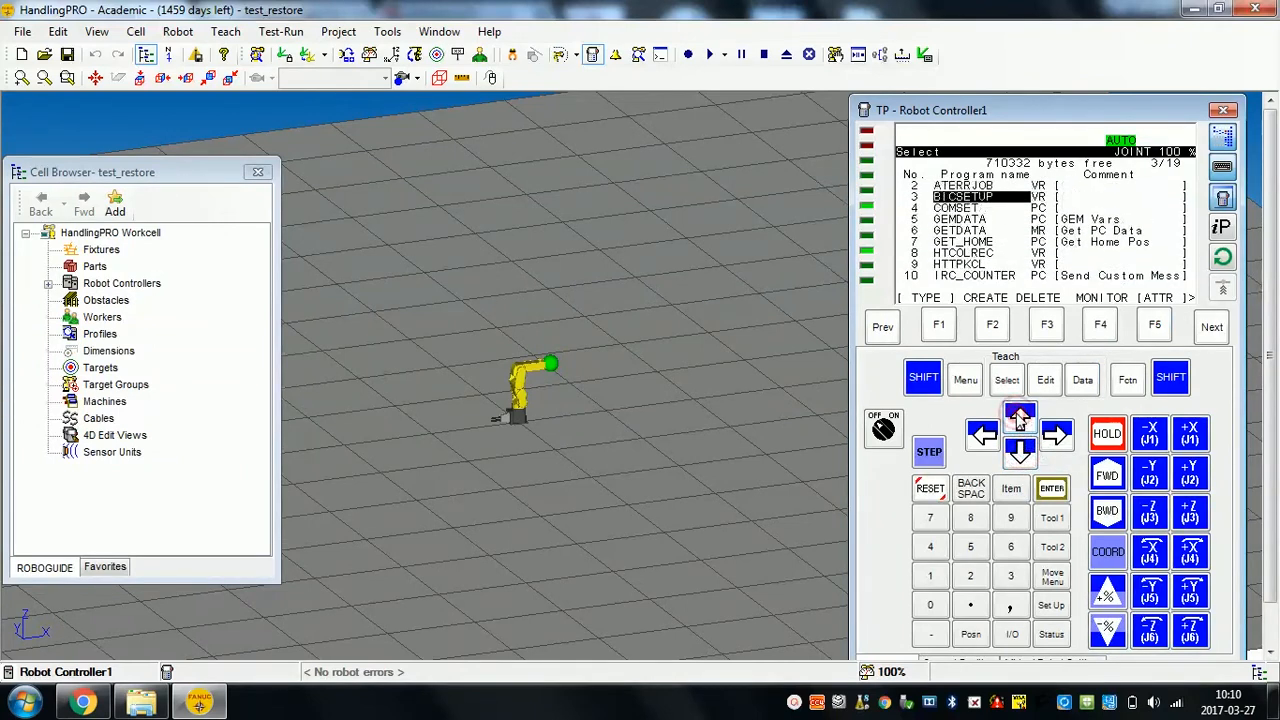
- Display the File screen on the teach pendant and request loading all files from UD1:
{"action": "left_click", "coordinate": [965, 380]}
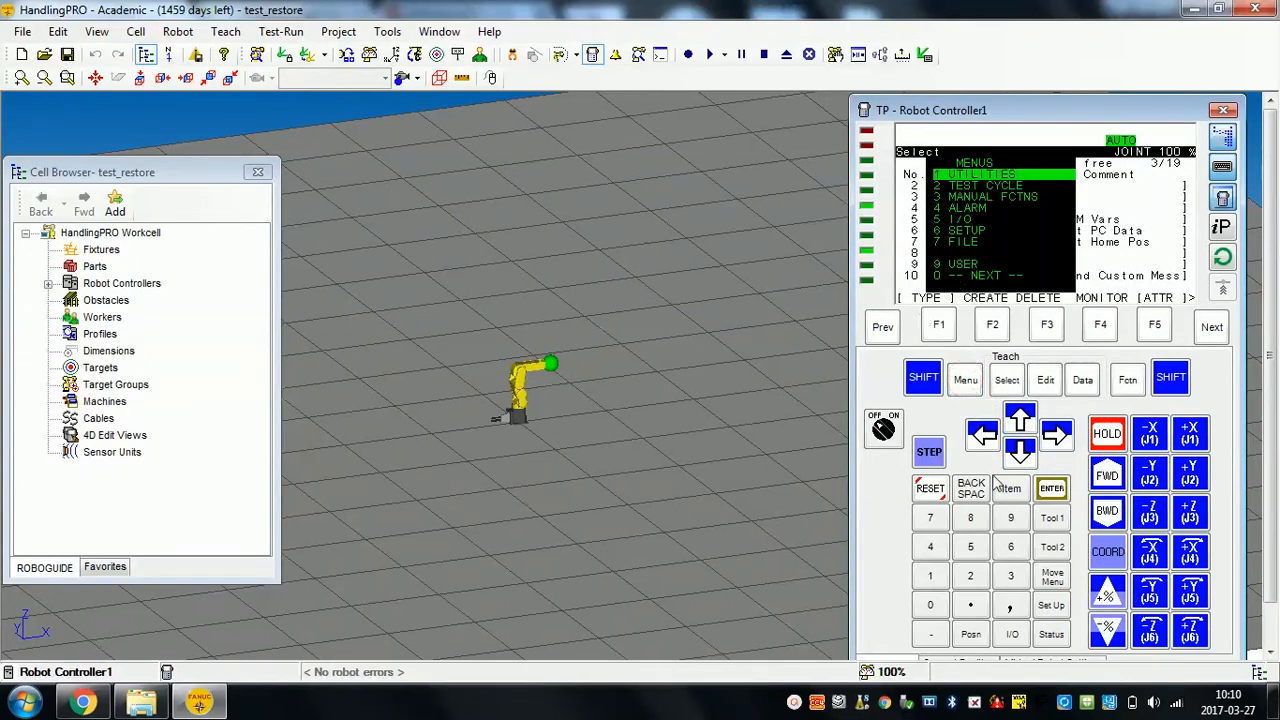
{"action": "left_click", "coordinate": [931, 518]}
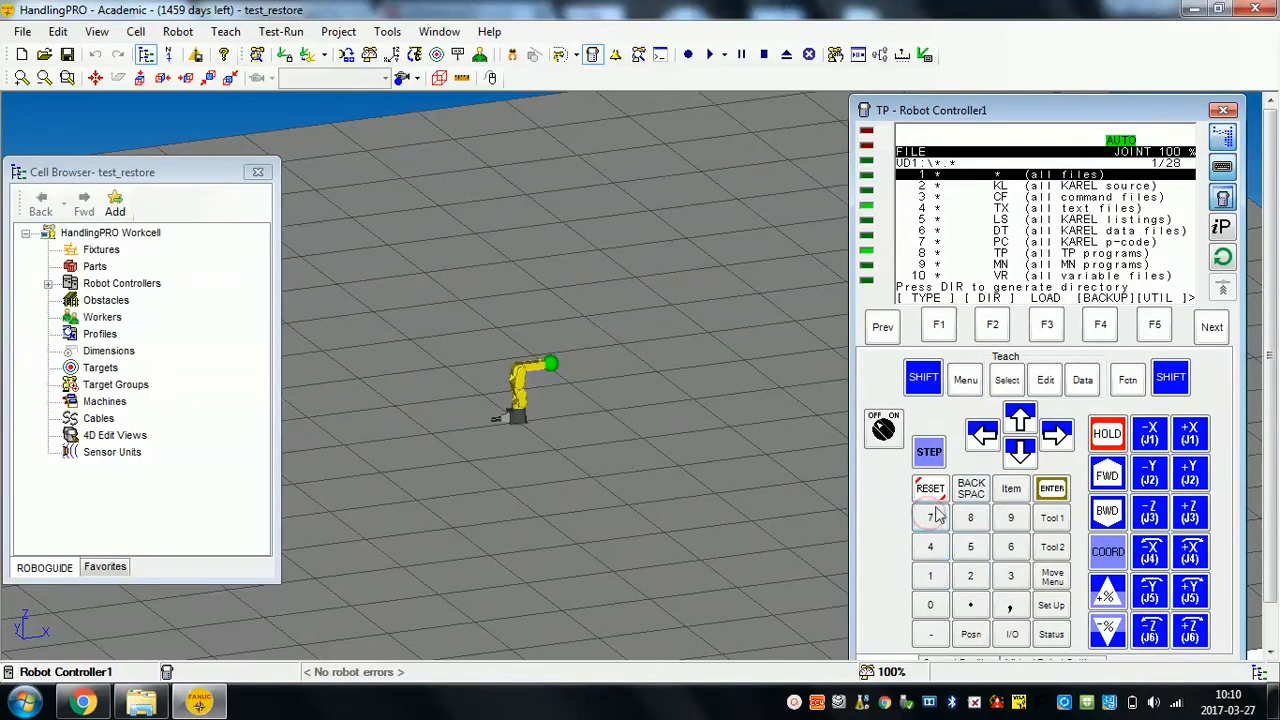
{"action": "left_click", "coordinate": [1048, 330]}
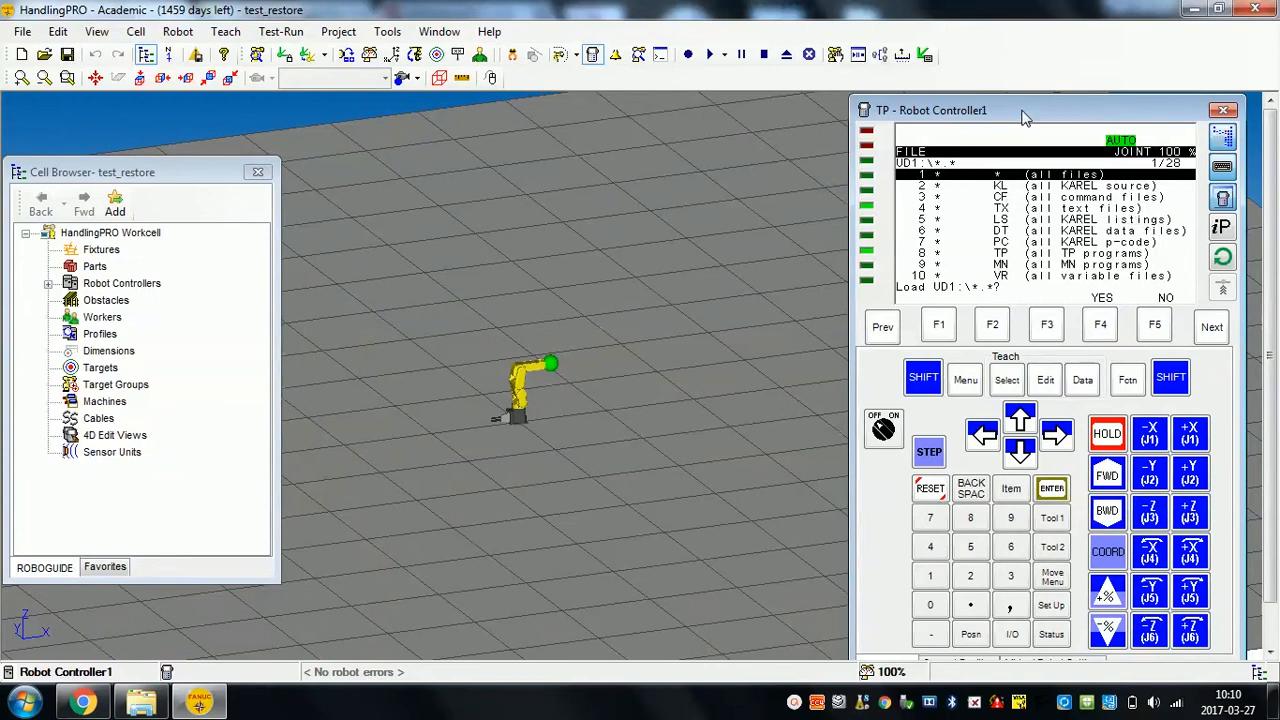
- Assign the projet_robot folder on drive F: as the virtual robot's UD1 path
{"action": "left_click_drag", "start_coordinate": [1022, 112], "coordinate": [1026, 94]}
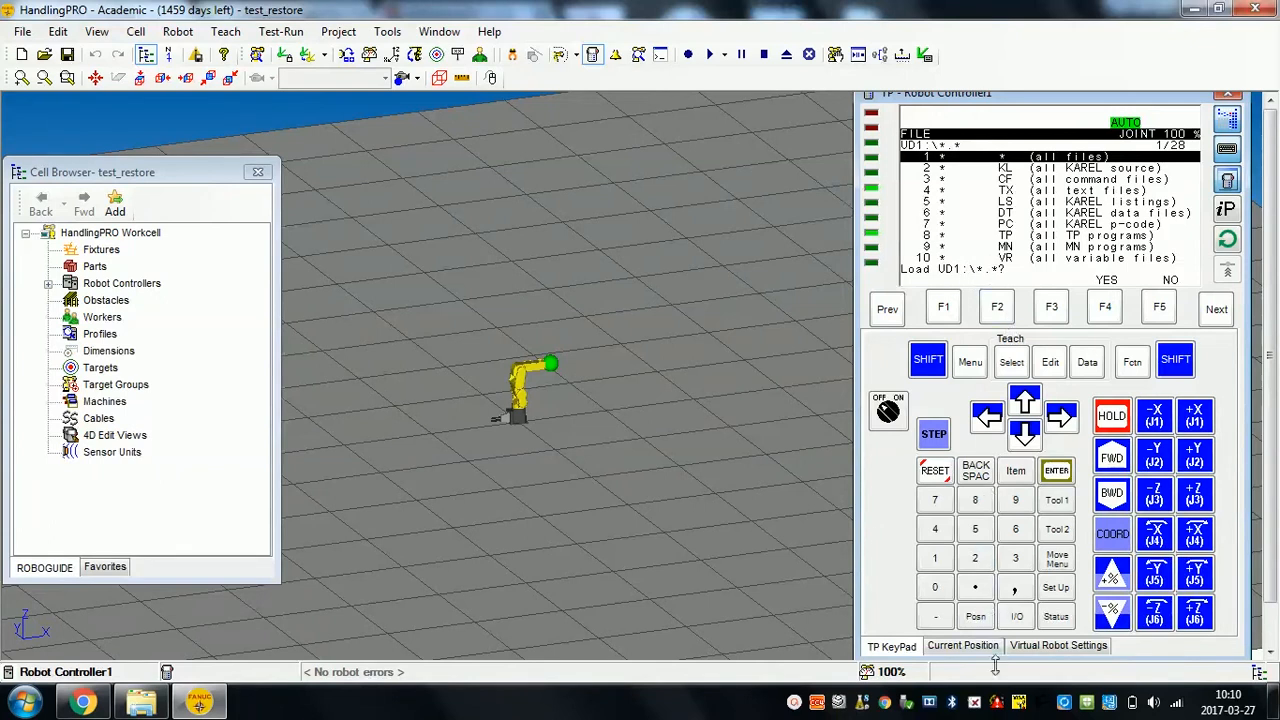
{"action": "left_click", "coordinate": [1061, 646]}
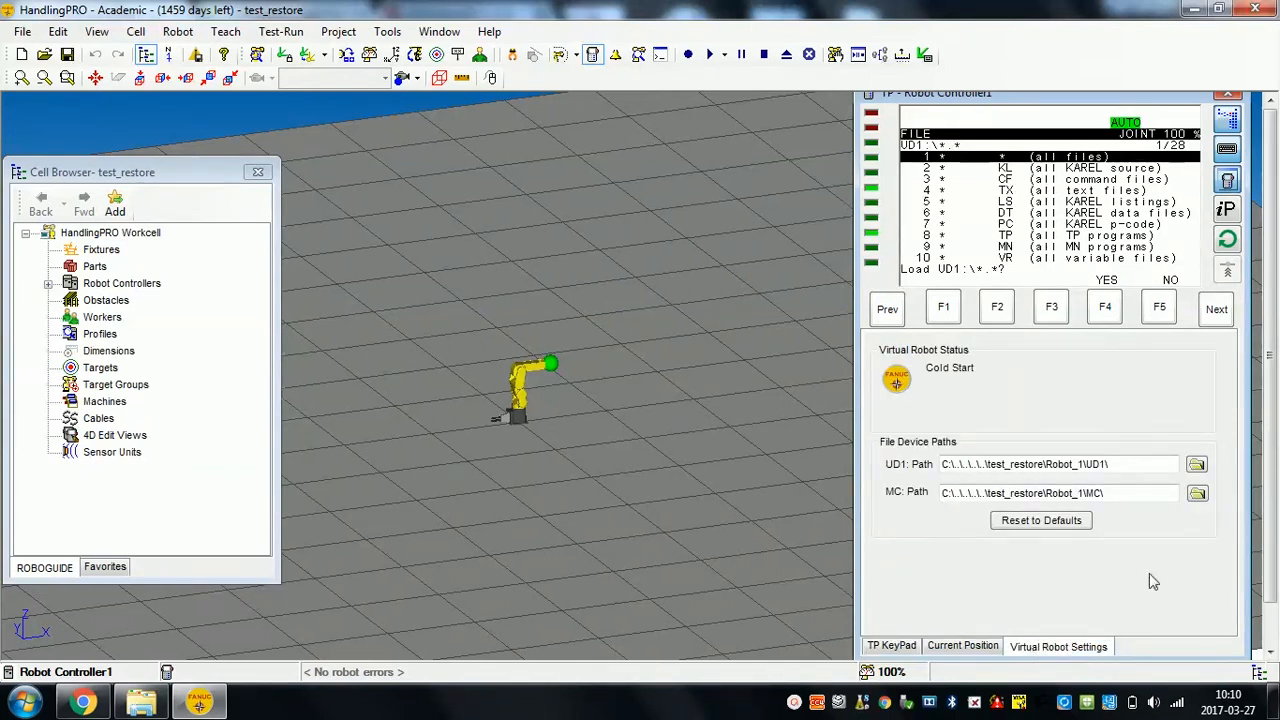
{"action": "left_click", "coordinate": [1196, 466]}
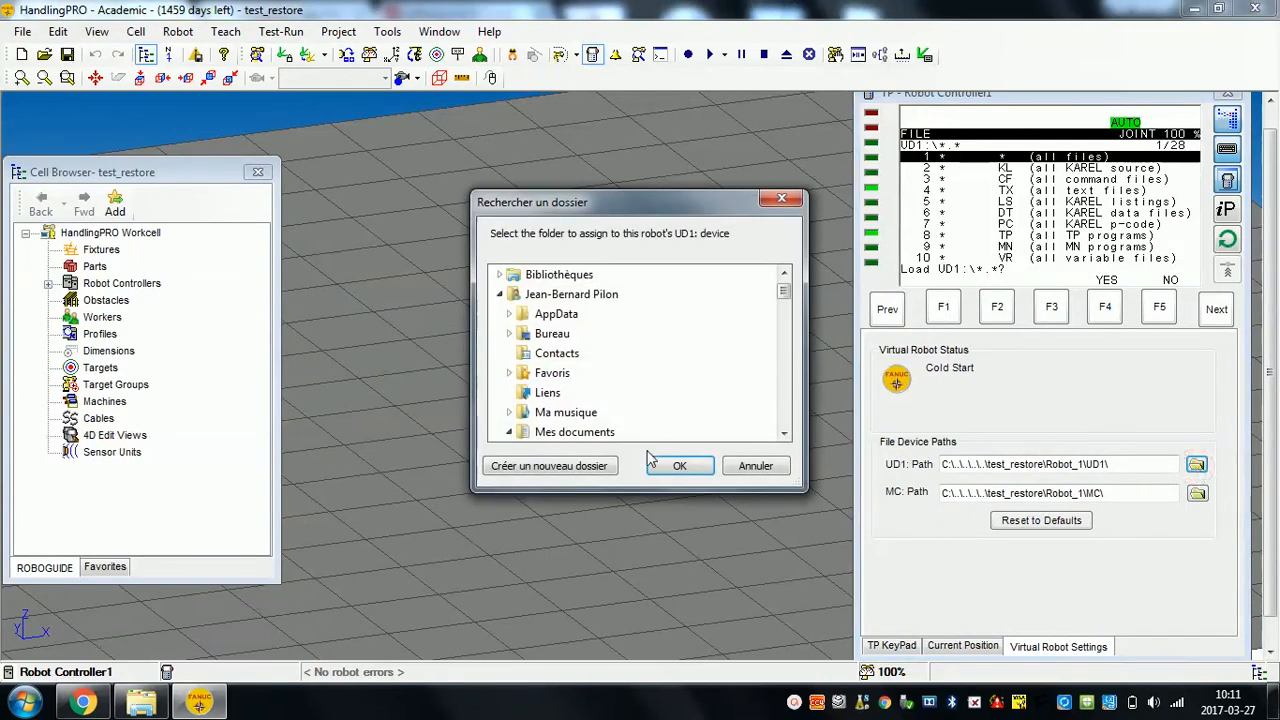
{"action": "left_click_drag", "start_coordinate": [783, 290], "coordinate": [779, 403]}
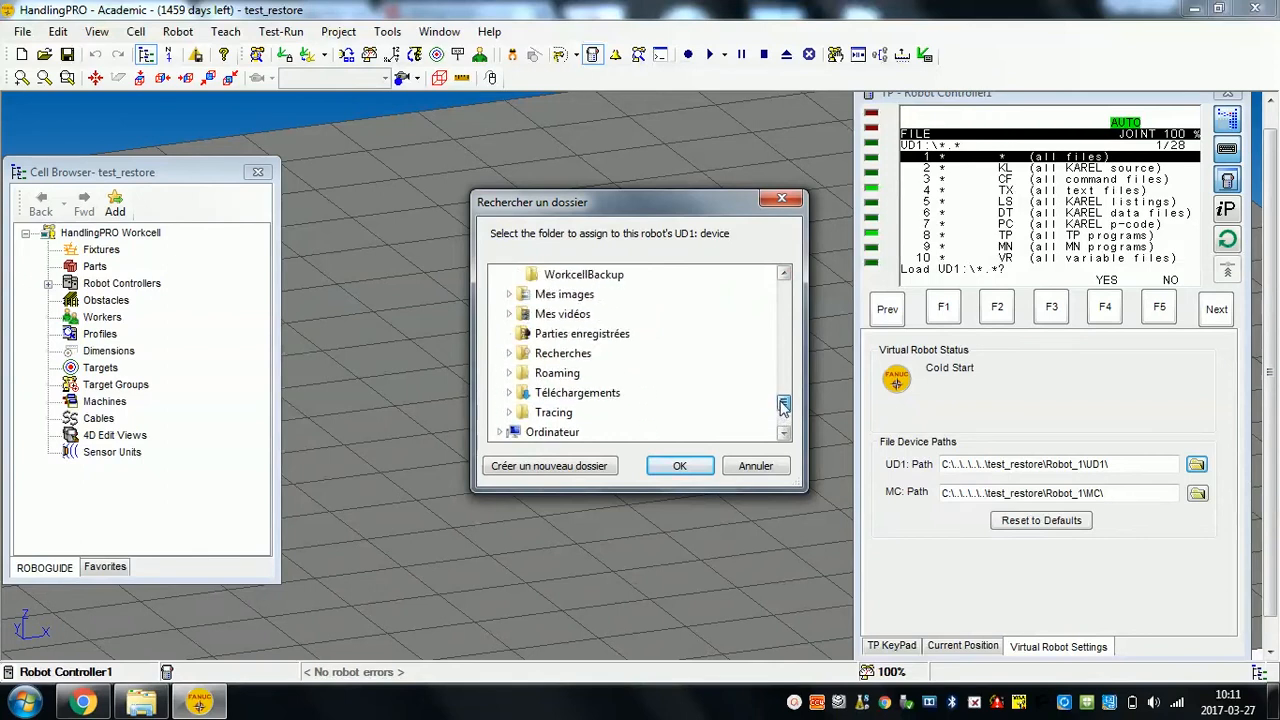
{"action": "double_click", "coordinate": [535, 432]}
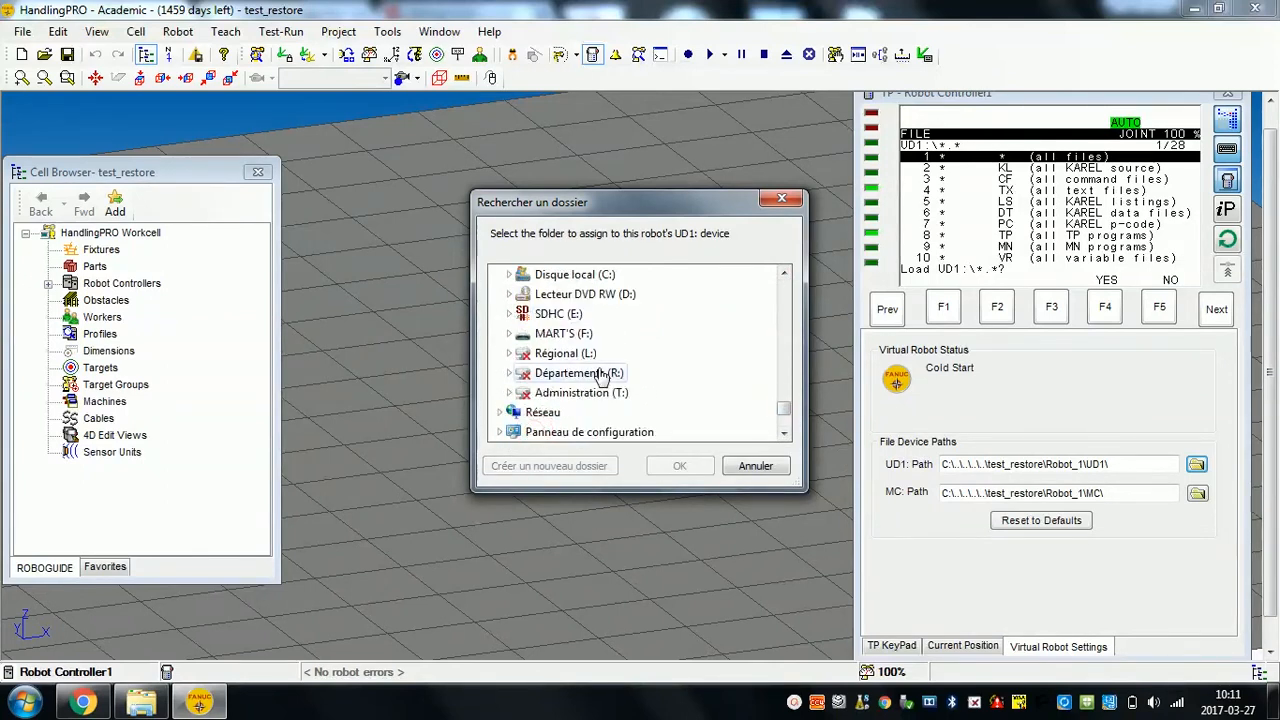
{"action": "left_click", "coordinate": [558, 335]}
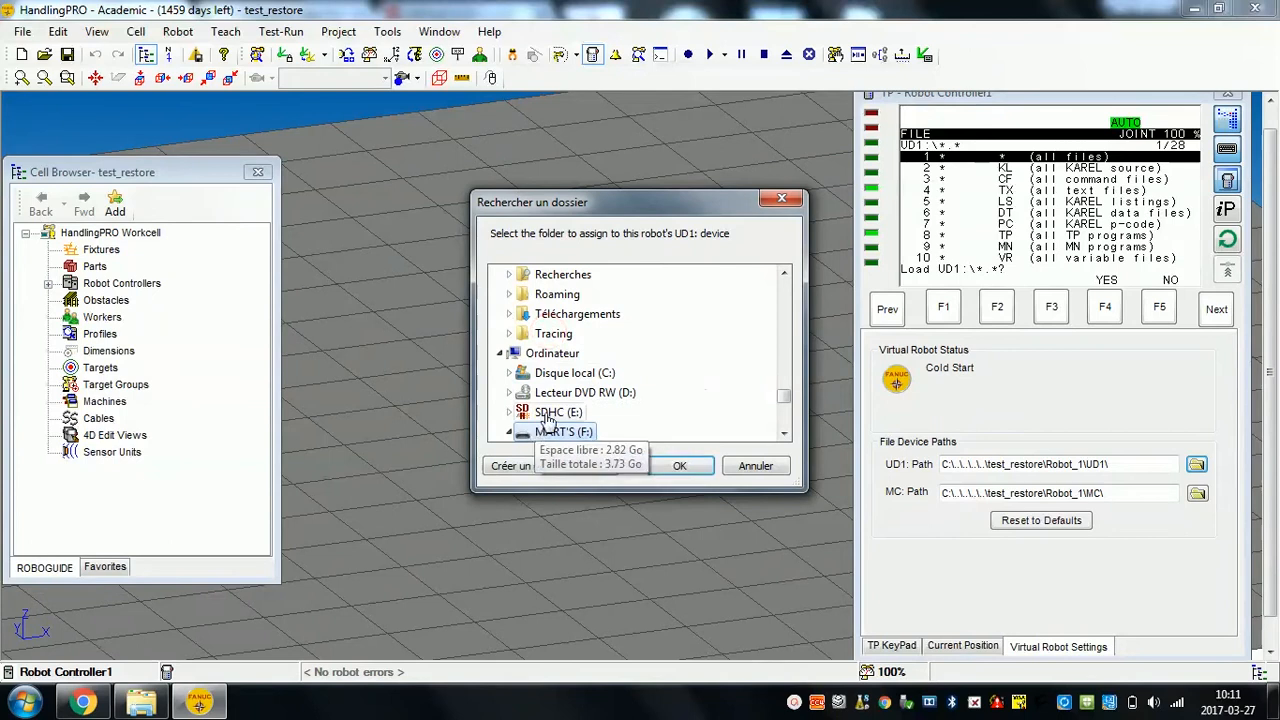
{"action": "left_click", "coordinate": [575, 412]}
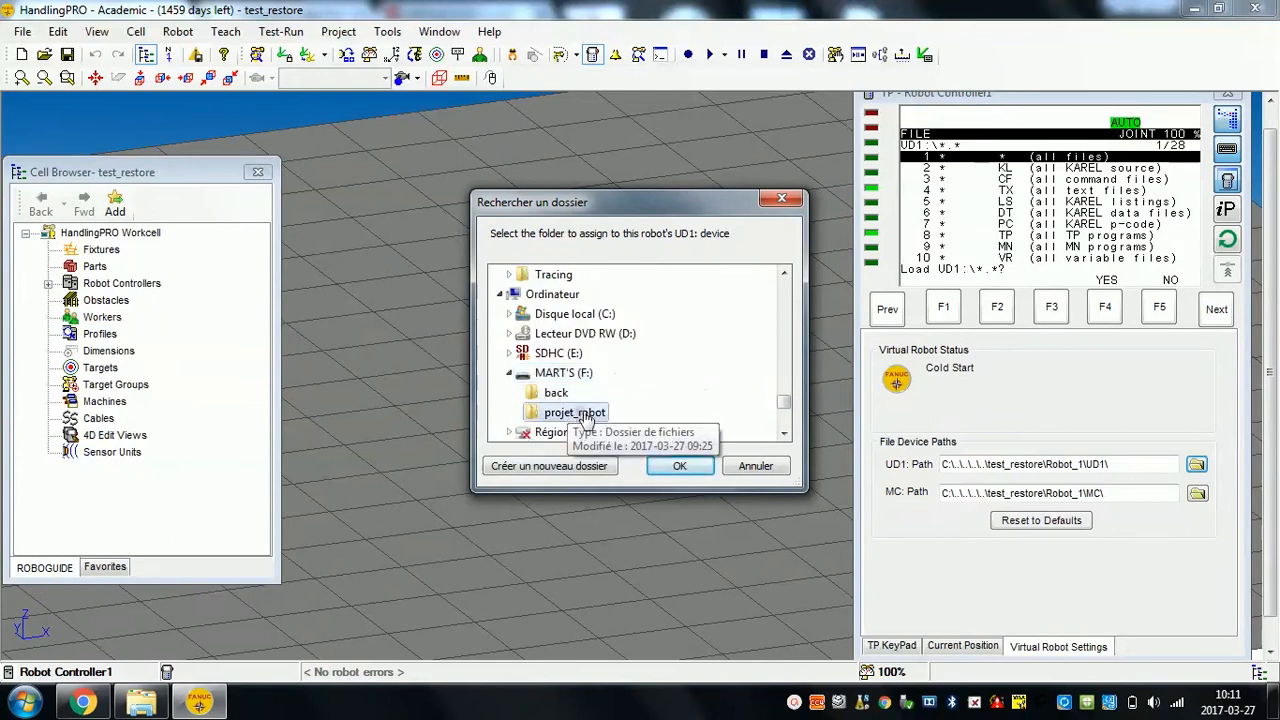
{"action": "left_click", "coordinate": [680, 467]}
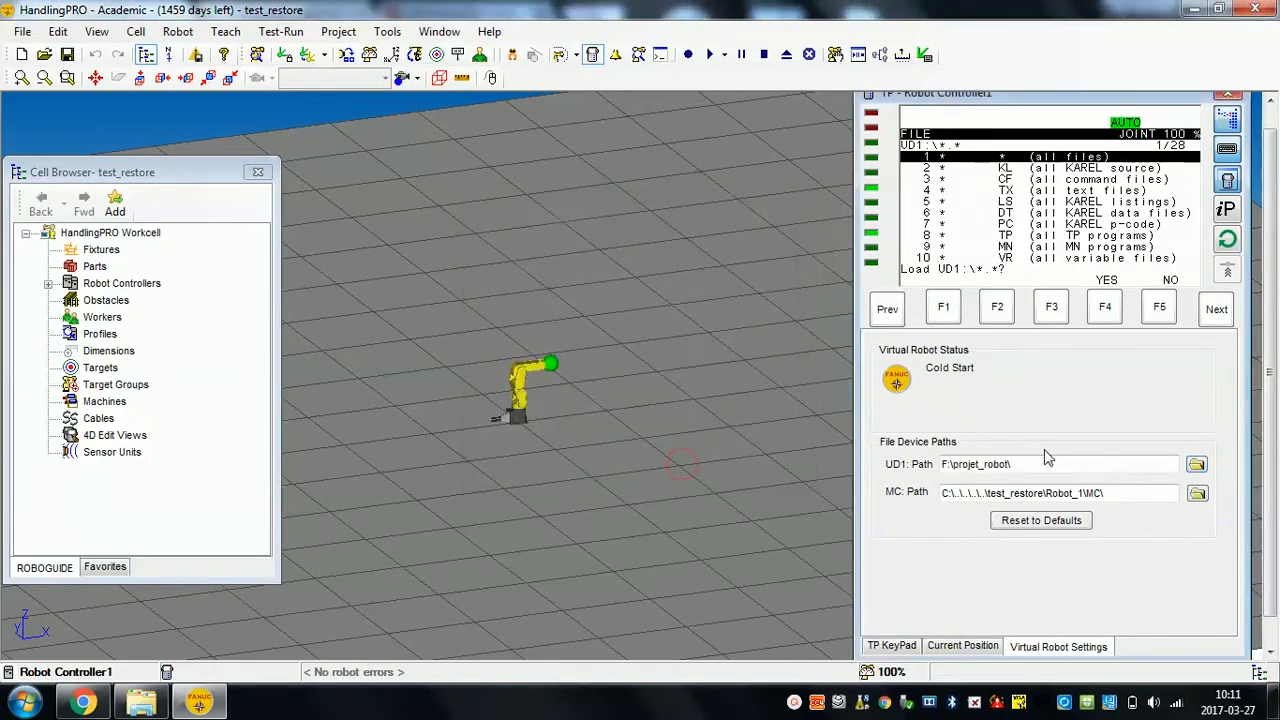
- Confirm loading all files from UD1: on the teach pendant and skip the SV file
{"action": "left_click", "coordinate": [893, 645]}
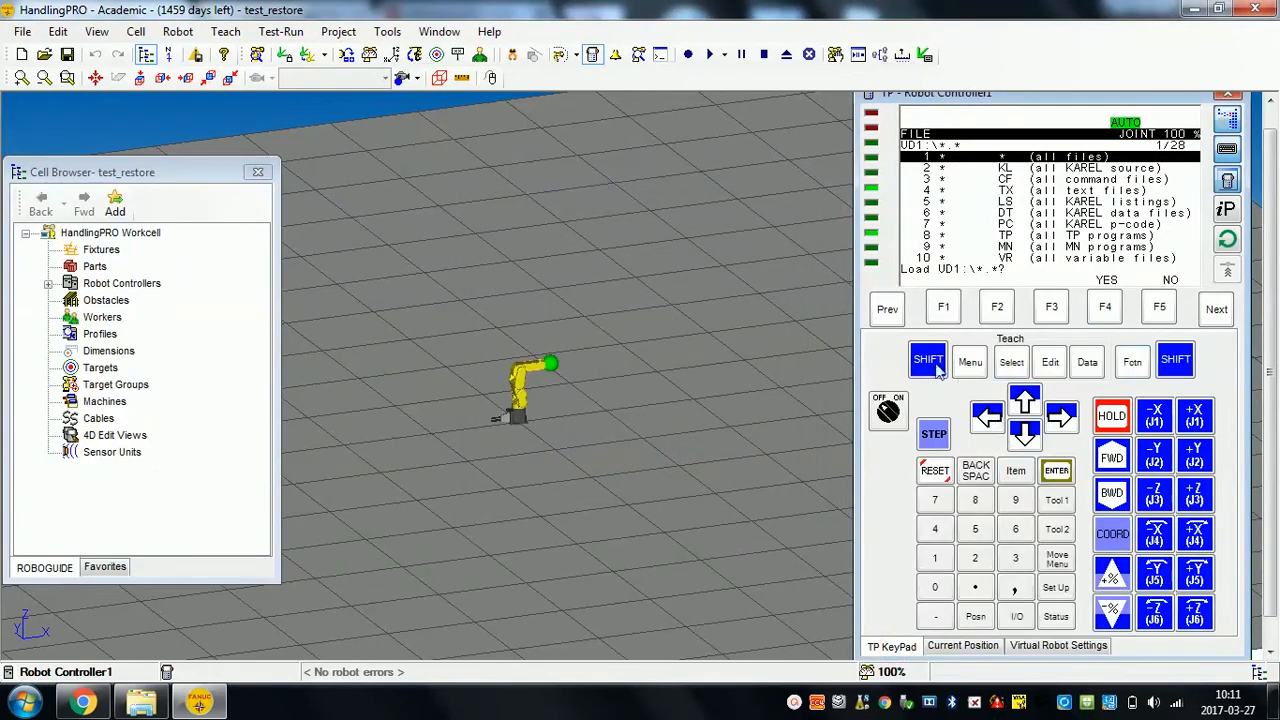
{"action": "left_click", "coordinate": [1106, 308]}
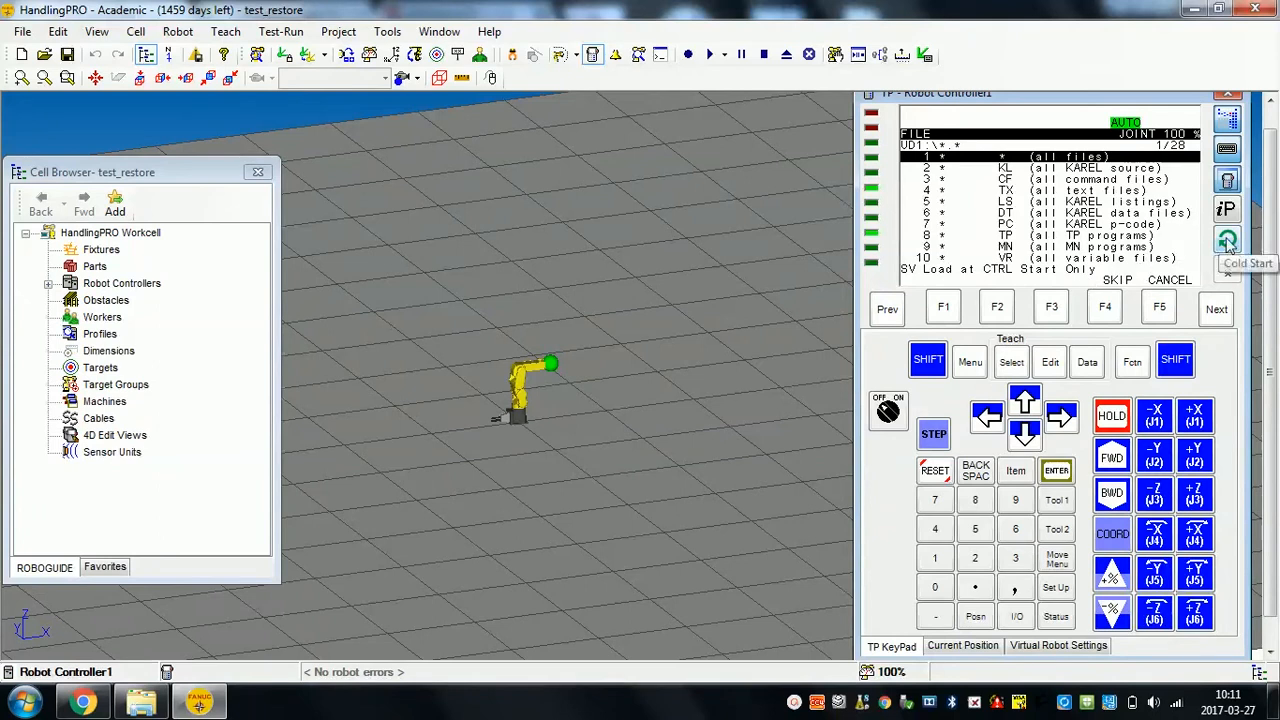
{"action": "left_click", "coordinate": [1100, 314]}
- Display the program list, find the DEPOSE, PRISE and PROG1 programs, and open PROG1 in the program editor
{"action": "left_click", "coordinate": [1011, 362]}
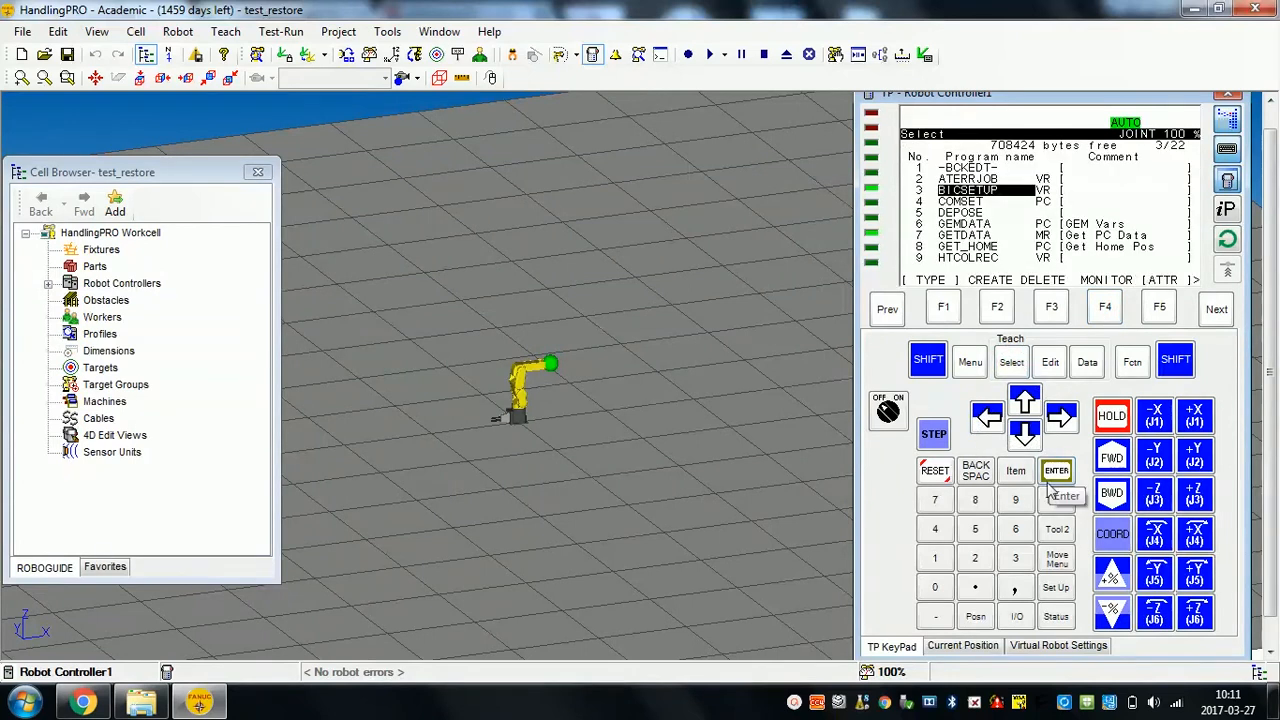
{"action": "left_click", "coordinate": [1024, 431]}
{"action": "left_click", "coordinate": [1024, 431]}
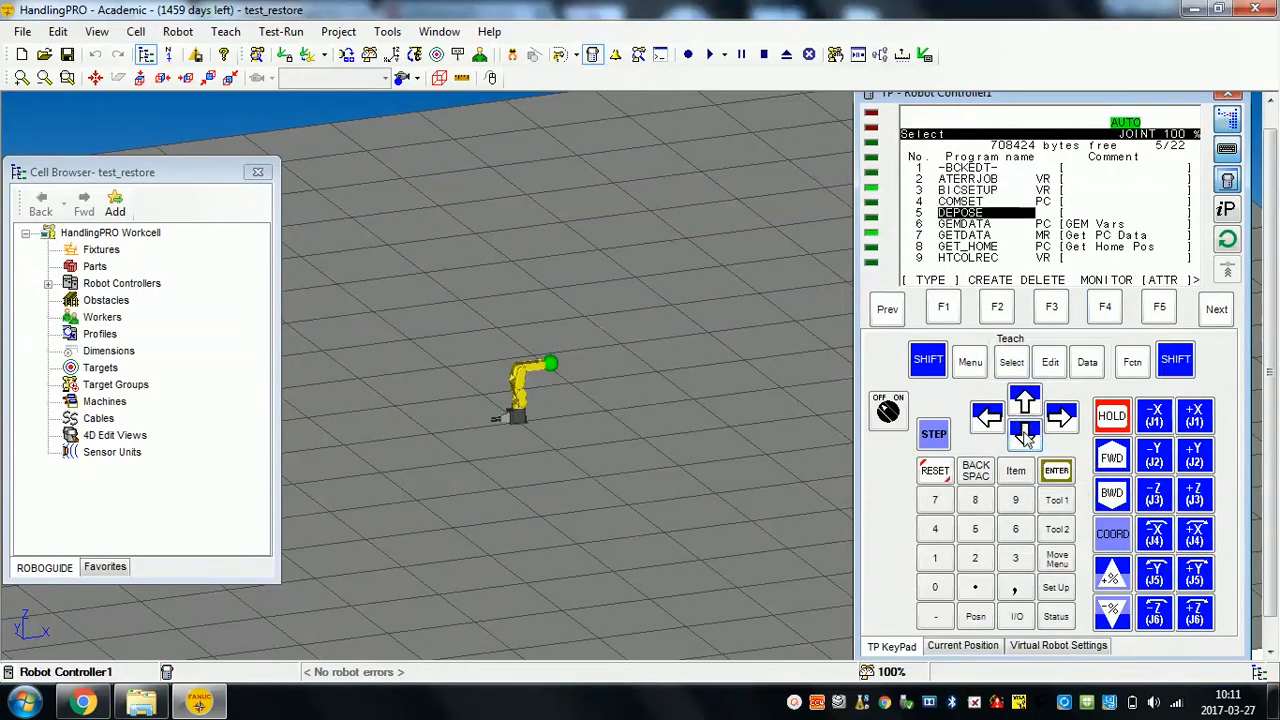
{"action": "left_click", "coordinate": [1026, 437]}
{"action": "left_click", "coordinate": [1026, 437]}
{"action": "left_click", "coordinate": [1026, 437]}
{"action": "left_click", "coordinate": [1026, 437]}
{"action": "left_click", "coordinate": [1026, 437]}
{"action": "left_click", "coordinate": [1026, 437]}
{"action": "left_click", "coordinate": [1026, 437]}
{"action": "left_click", "coordinate": [1026, 437]}
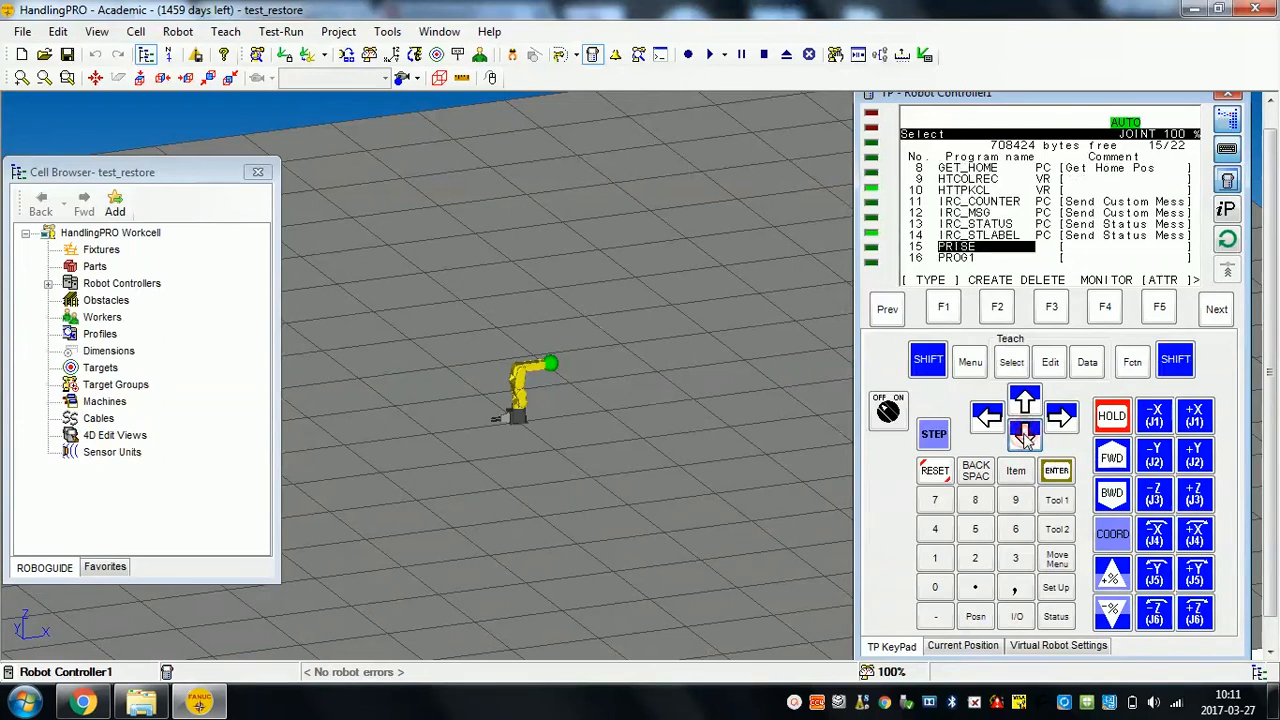
{"action": "left_click", "coordinate": [1026, 438]}
{"action": "left_click", "coordinate": [1026, 438]}
{"action": "left_click", "coordinate": [1027, 404]}
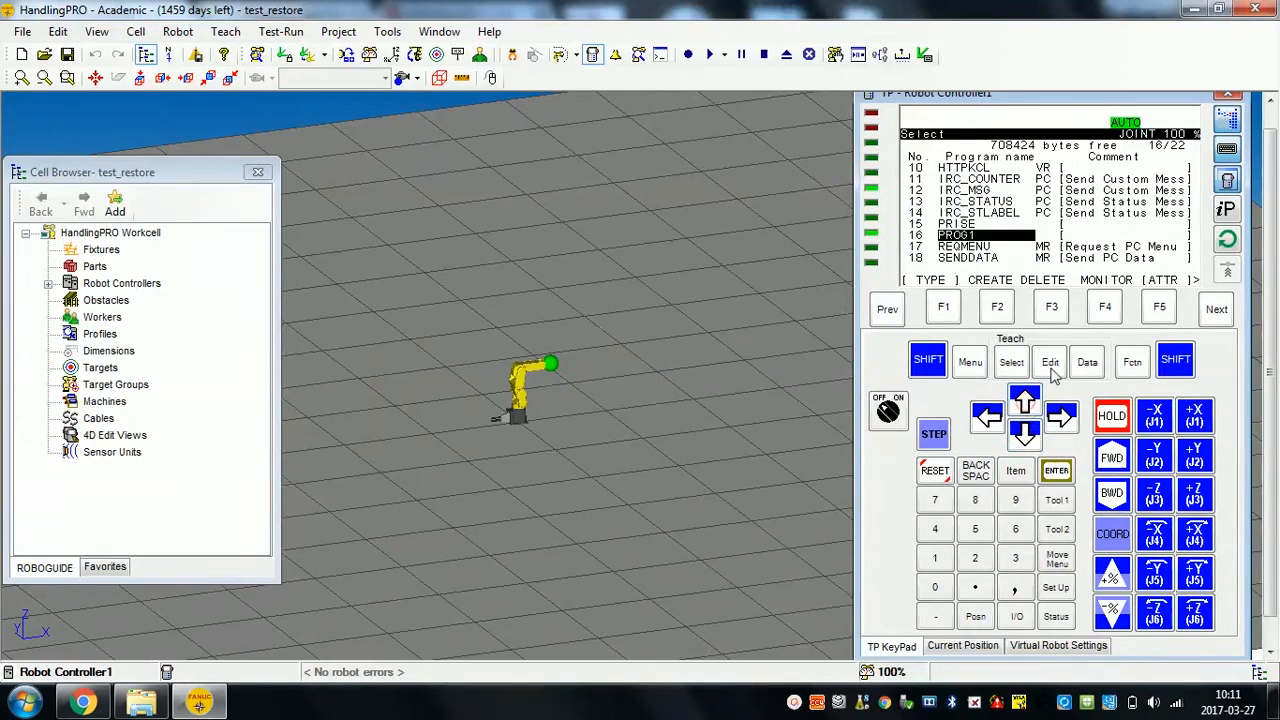
{"action": "left_click", "coordinate": [1051, 364]}
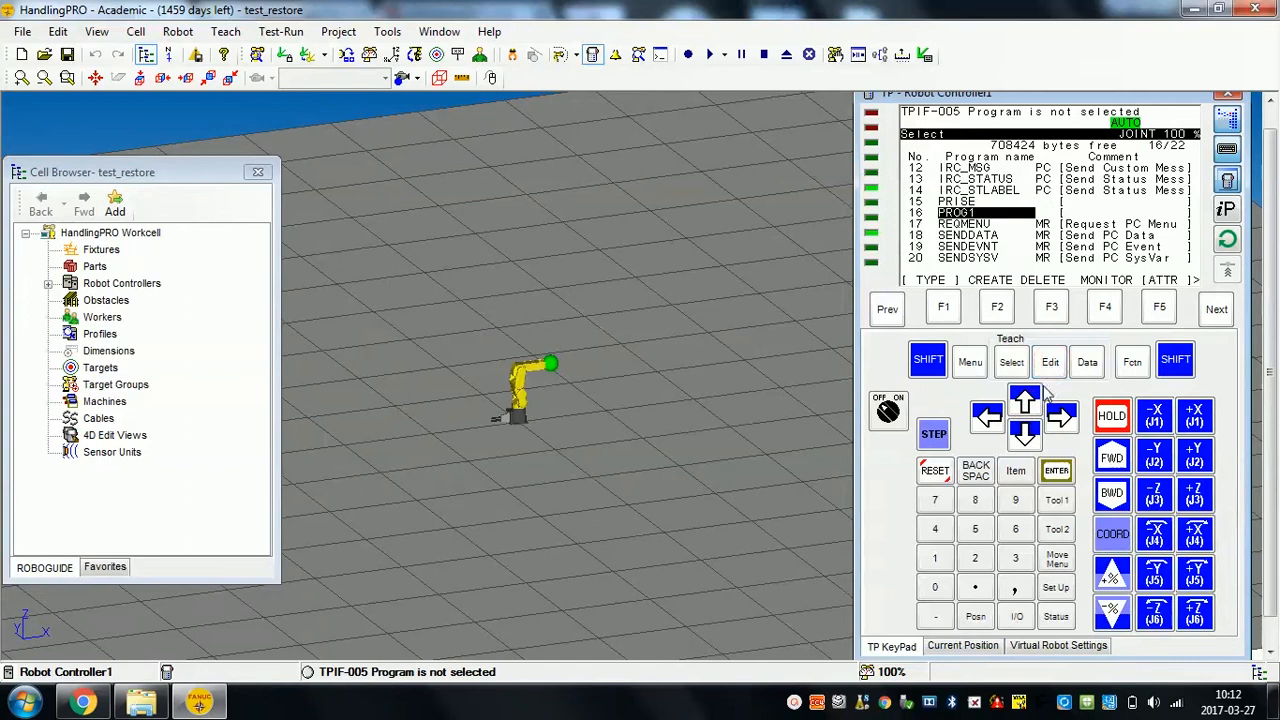
{"action": "left_click", "coordinate": [1050, 363]}
{"action": "left_click", "coordinate": [1056, 470]}
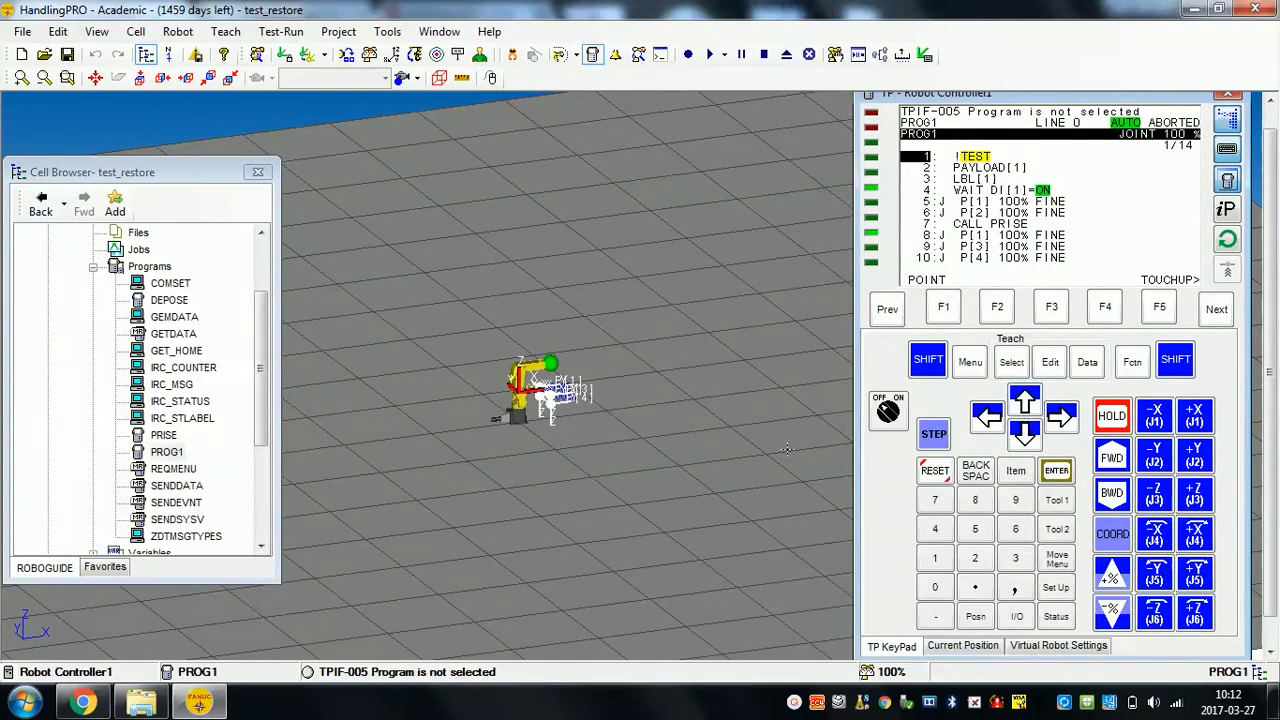
- Examine PROG1's taught points and path around the robot from the front
{"action": "right_click_drag", "start_coordinate": [624, 362], "coordinate": [548, 366]}
{"action": "scroll", "coordinate": [560, 400], "scroll_direction": "up", "scroll_amount": 5}
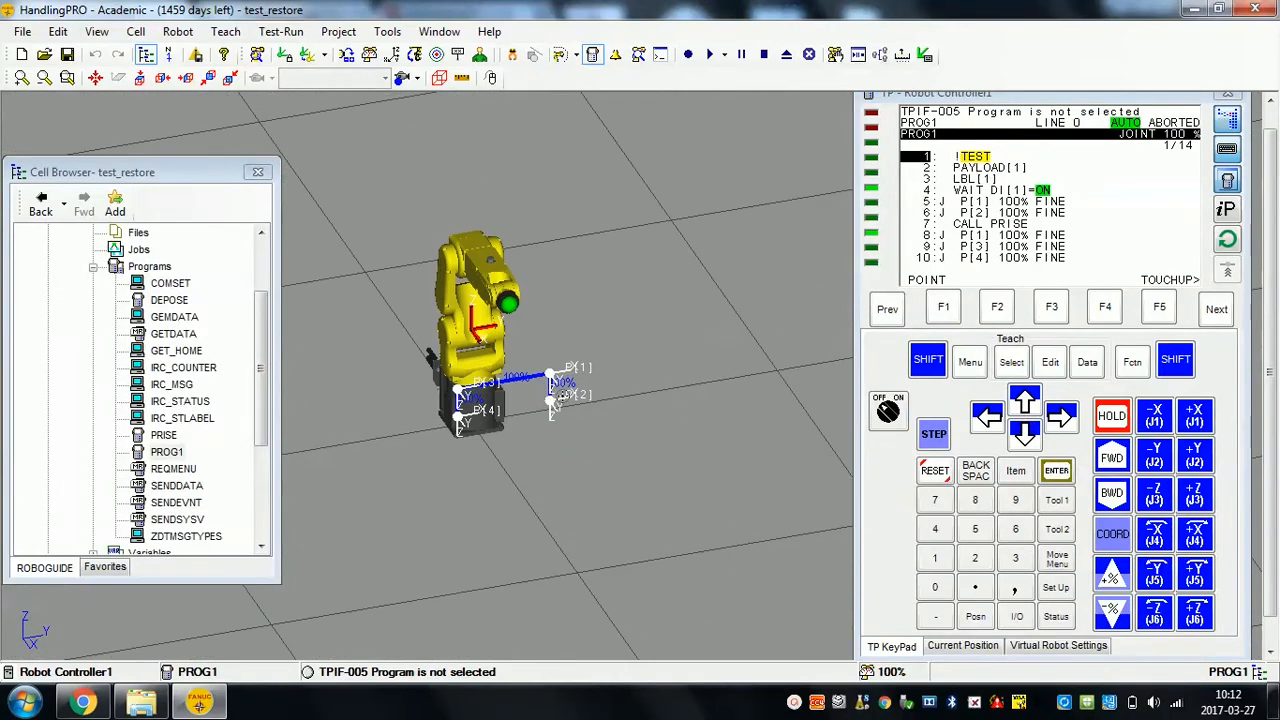
{"action": "right_click_drag", "start_coordinate": [651, 443], "coordinate": [636, 440]}
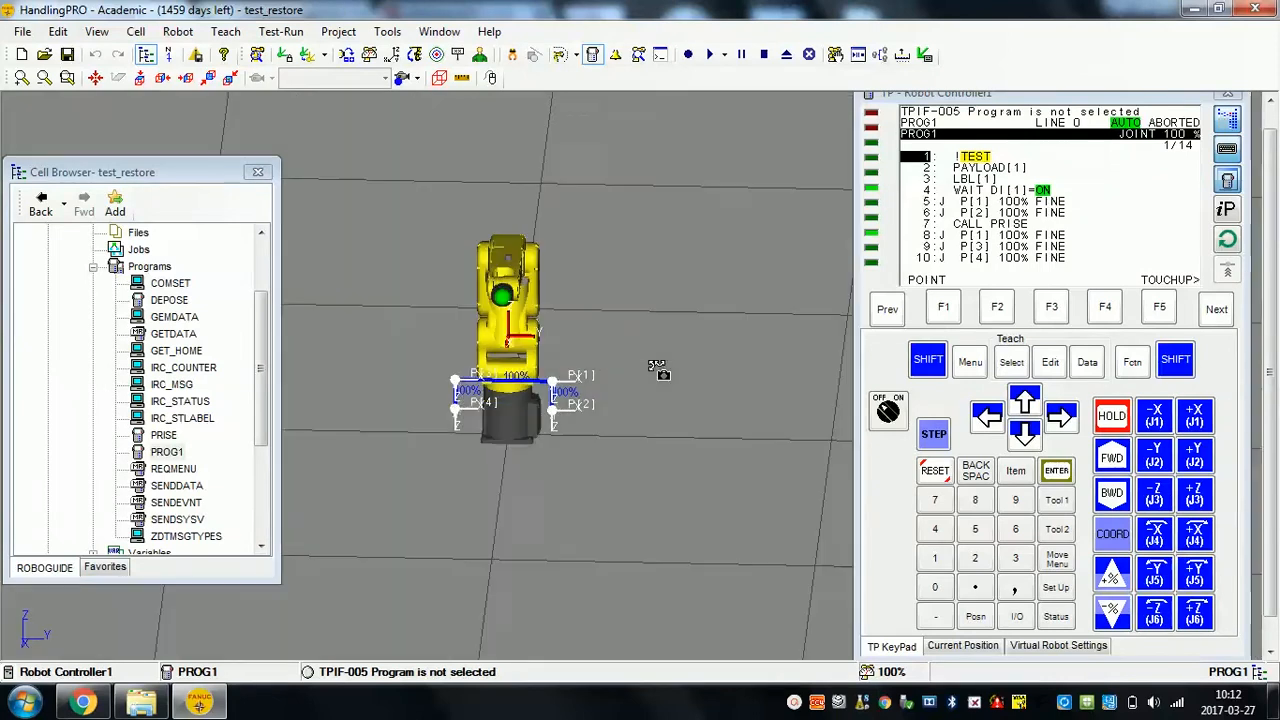
{"action": "right_click_drag", "start_coordinate": [657, 369], "coordinate": [690, 384]}
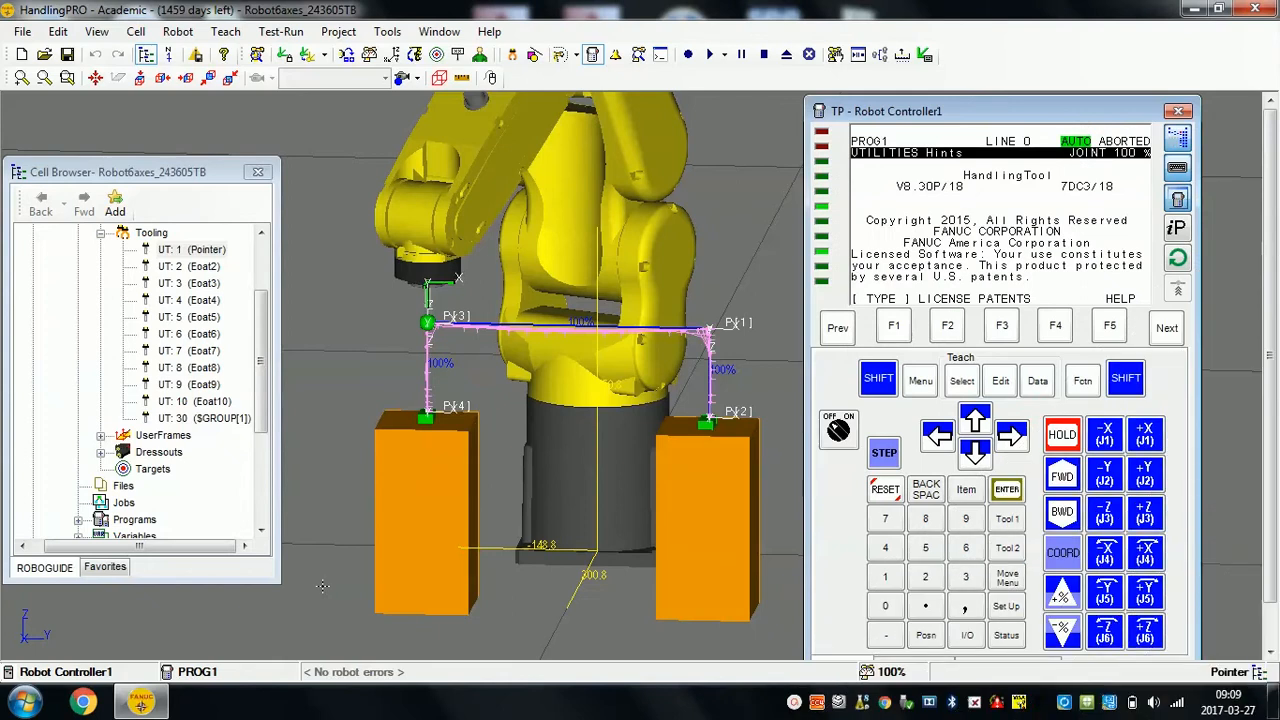
- Package the Robot6axes_243605TB cell as a compressed cell in the Bureau (desktop) folder
{"action": "left_click", "coordinate": [24, 32]}
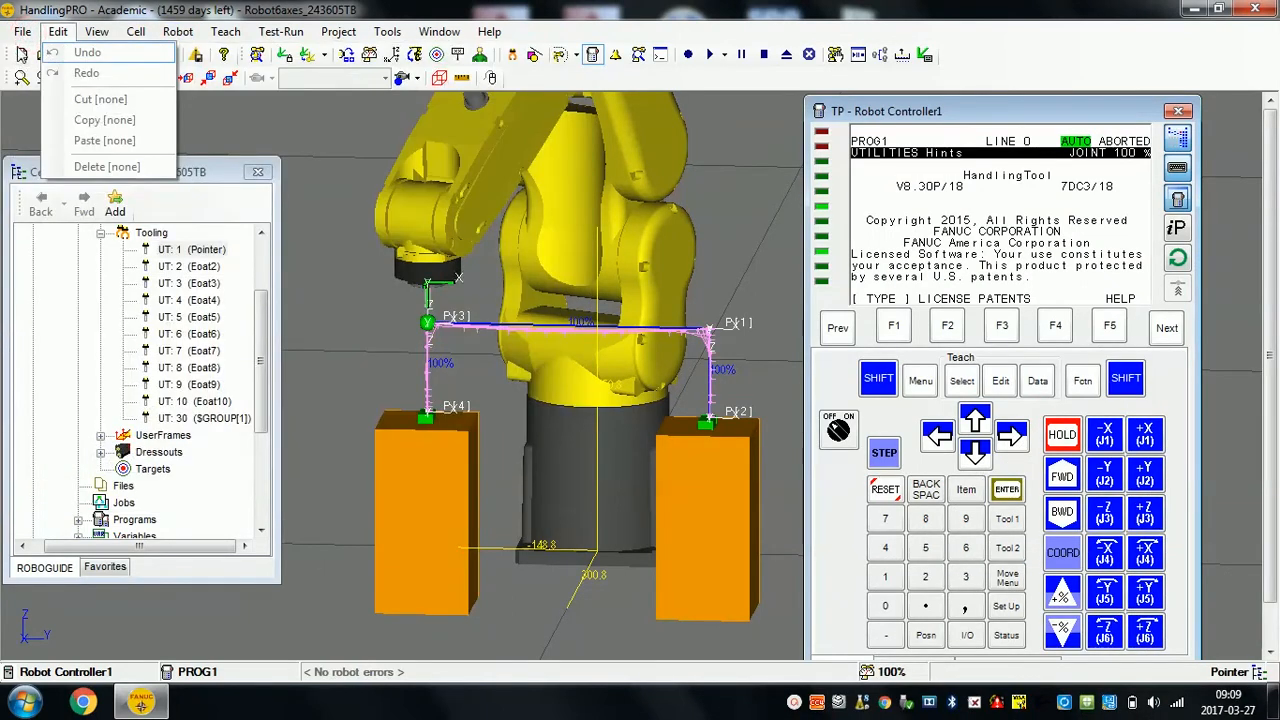
{"action": "mouse_move", "coordinate": [205, 195]}
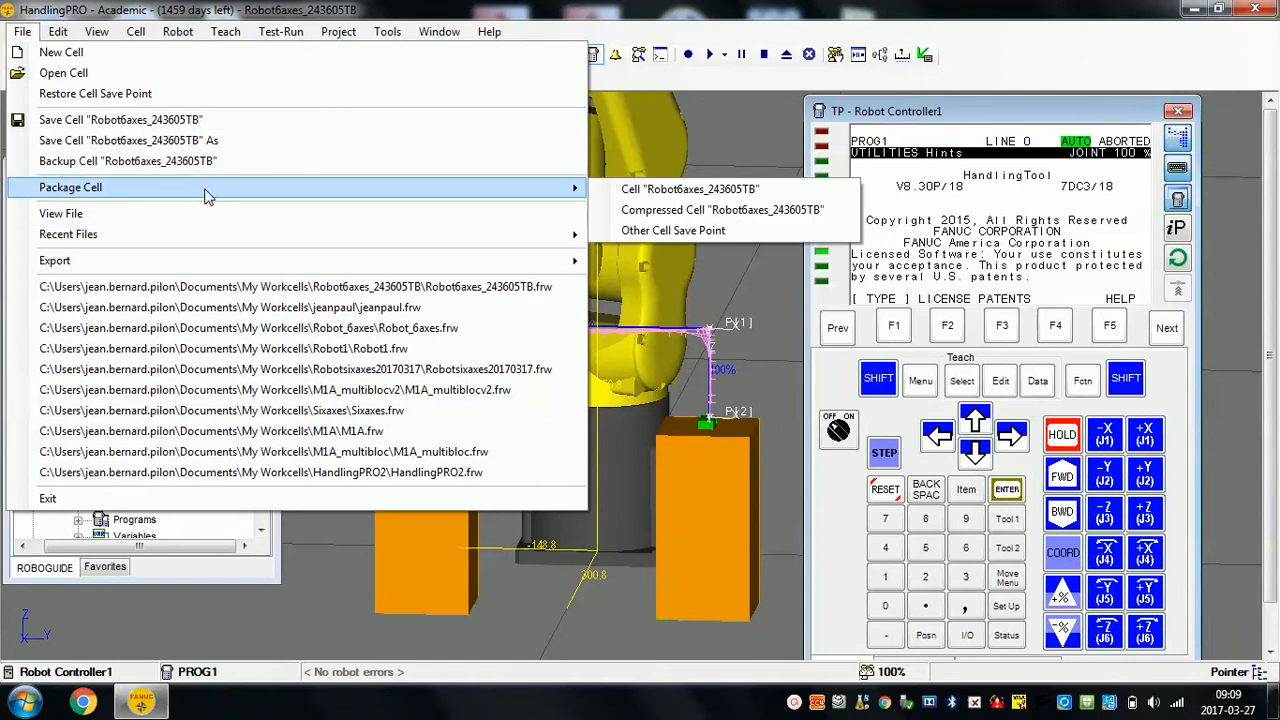
{"action": "left_click", "coordinate": [665, 212]}
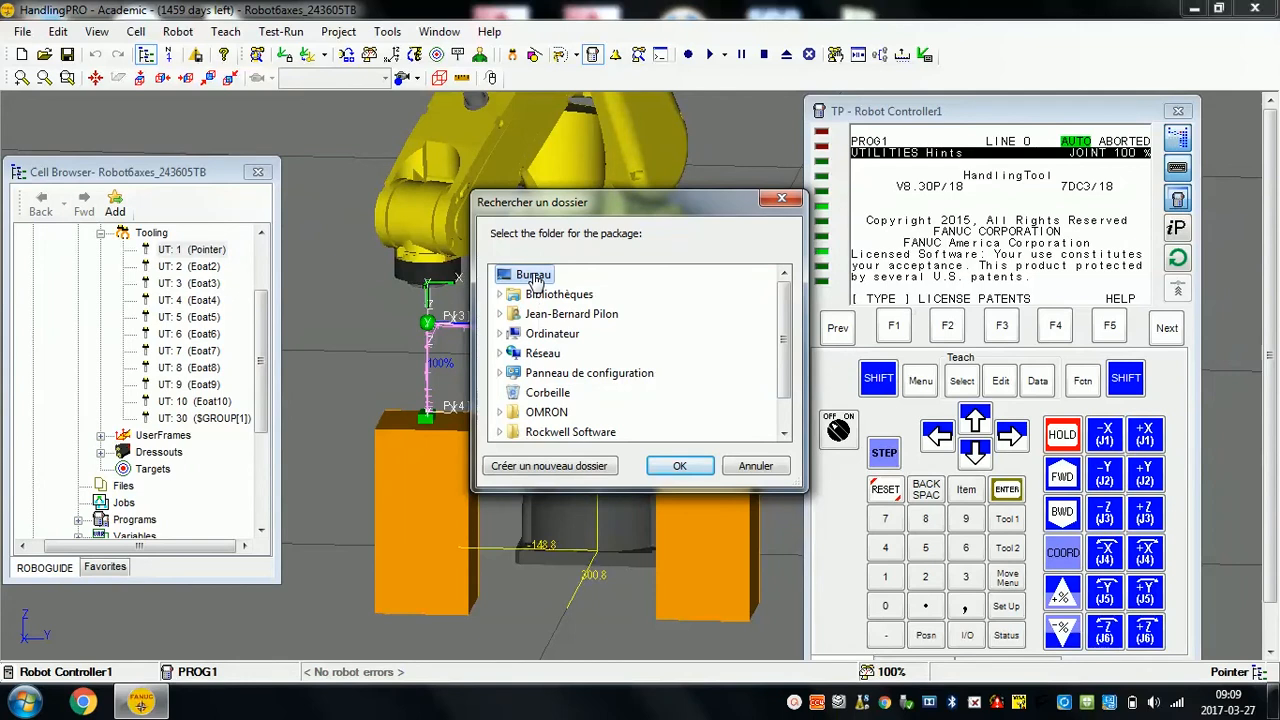
{"action": "left_click", "coordinate": [681, 467]}
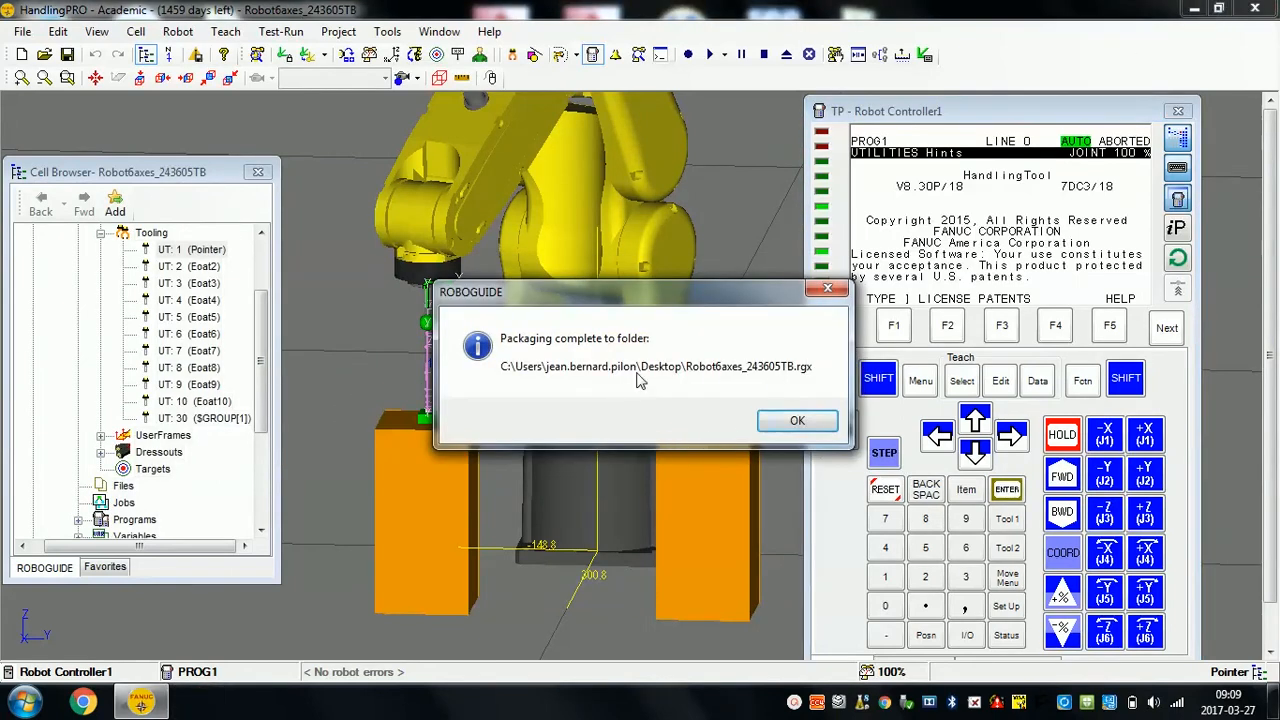
{"action": "left_click", "coordinate": [800, 420]}
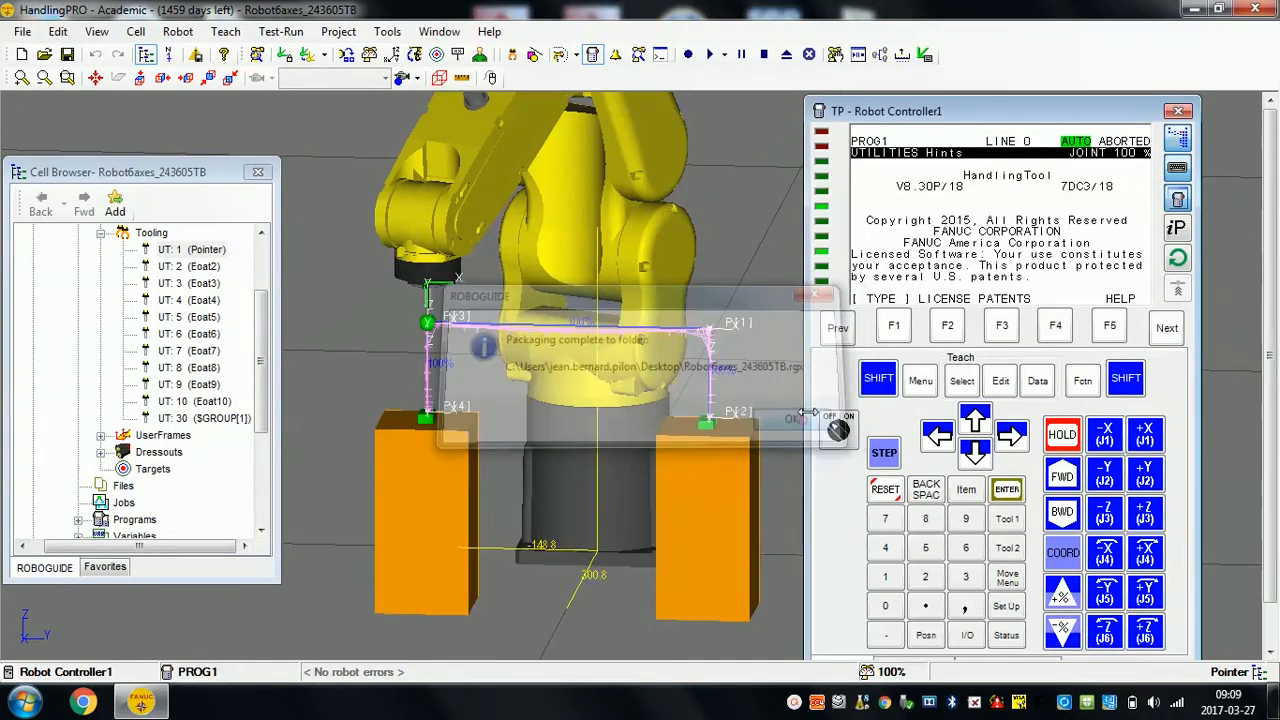
- Show the Windows desktop and move the Robot6axes_243605TB.rgx package file to an empty area
{"action": "left_click", "coordinate": [1195, 10]}
{"action": "left_click_drag", "start_coordinate": [226, 150], "coordinate": [410, 385]}
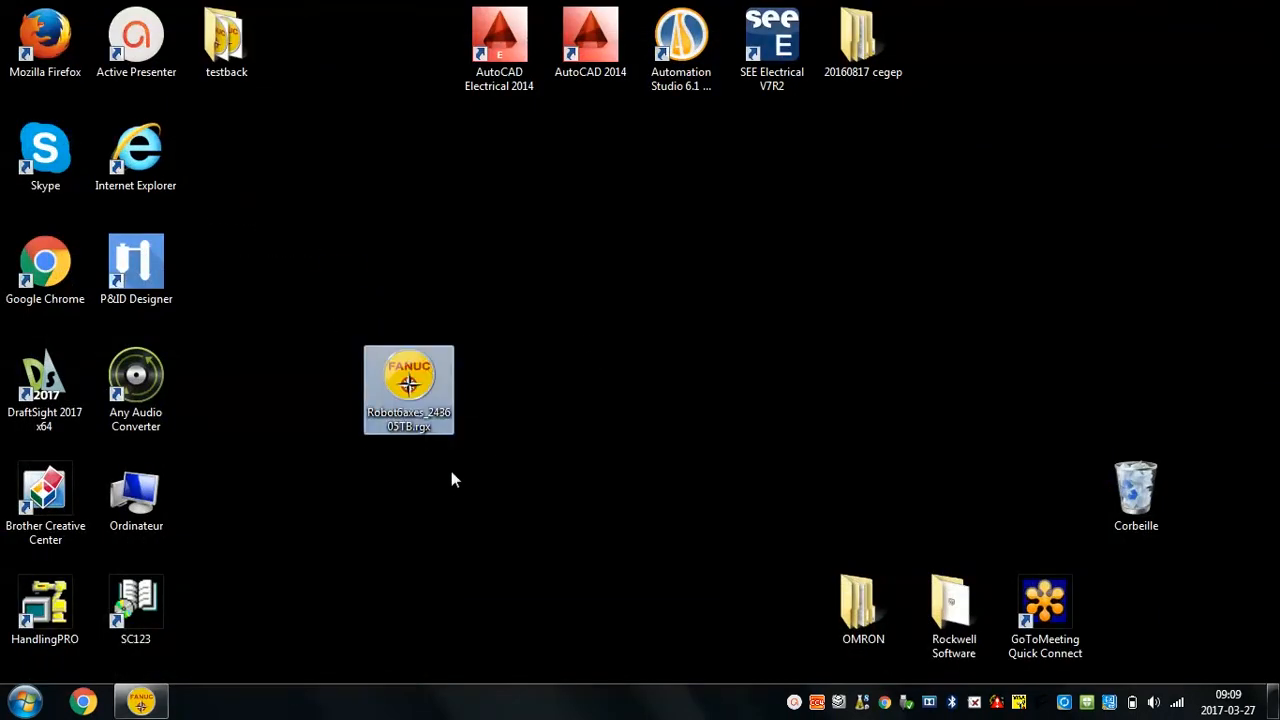